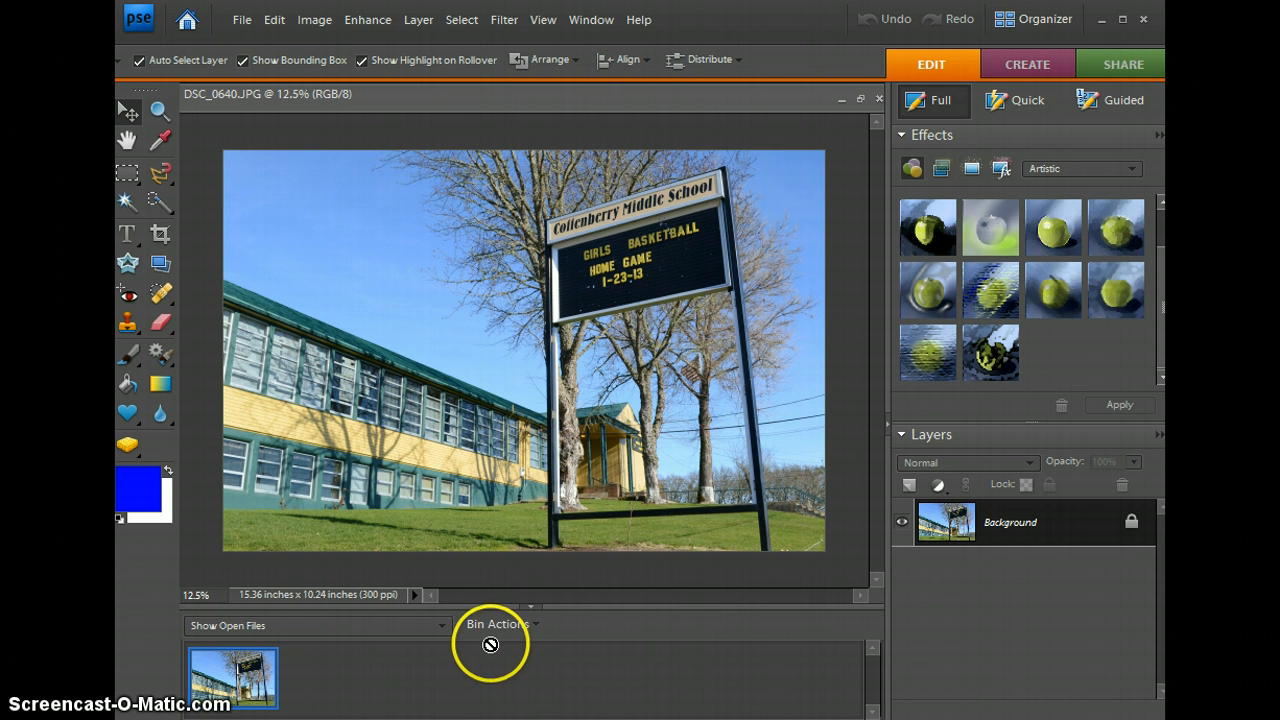
# Activate the Horizontal Type tool and set the font to Gill Sans Ultra Bold Condensed
pyautogui.rightClick(125, 235)
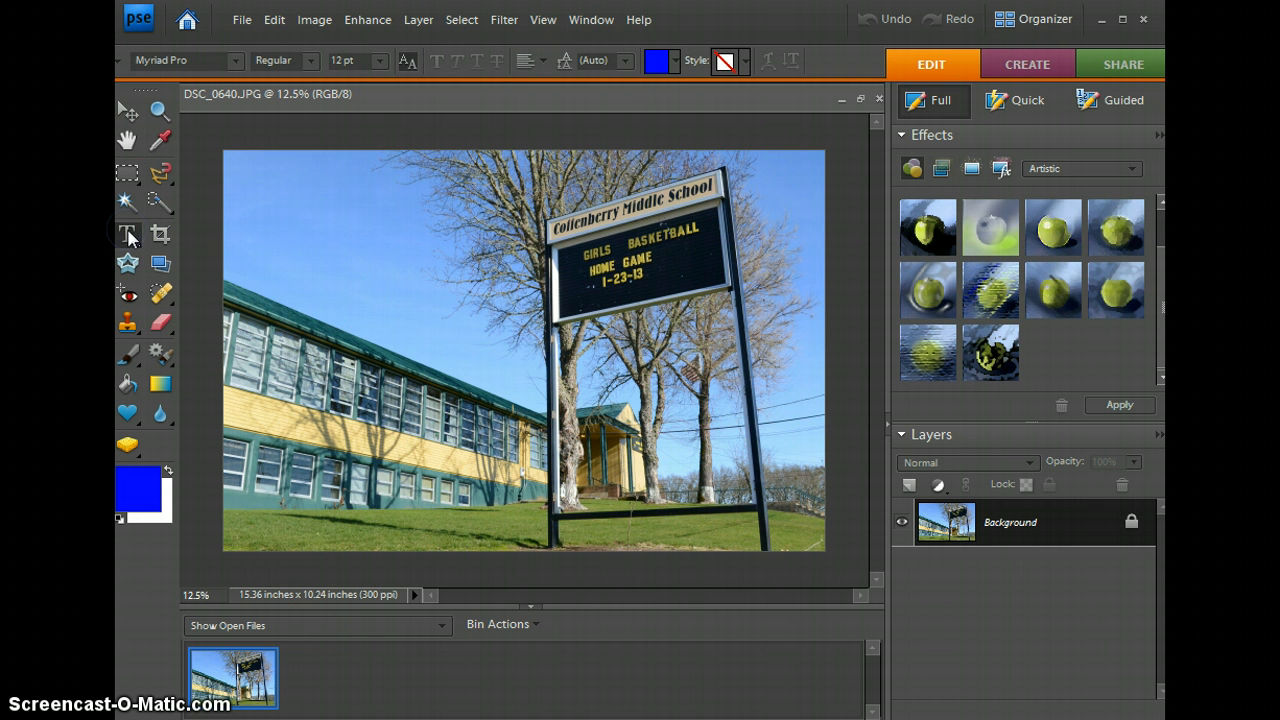
pyautogui.click(236, 60)
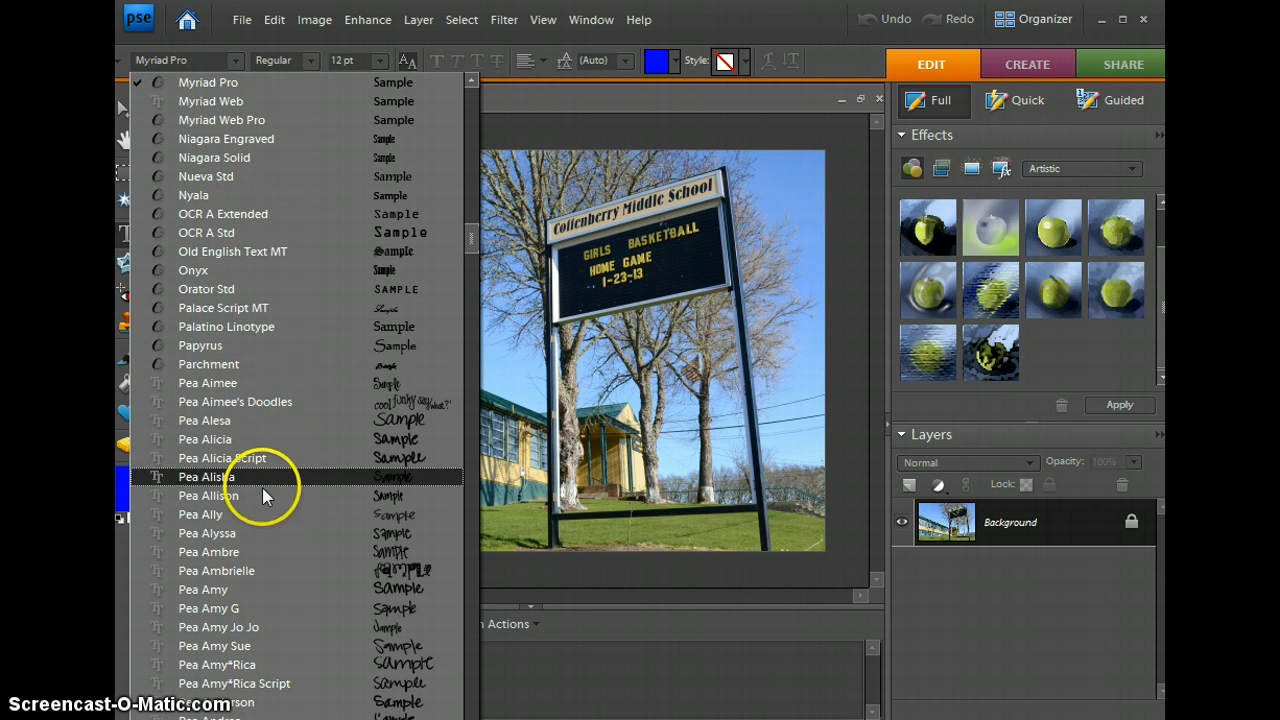
pyautogui.moveTo(470, 246); pyautogui.dragTo(469, 246)
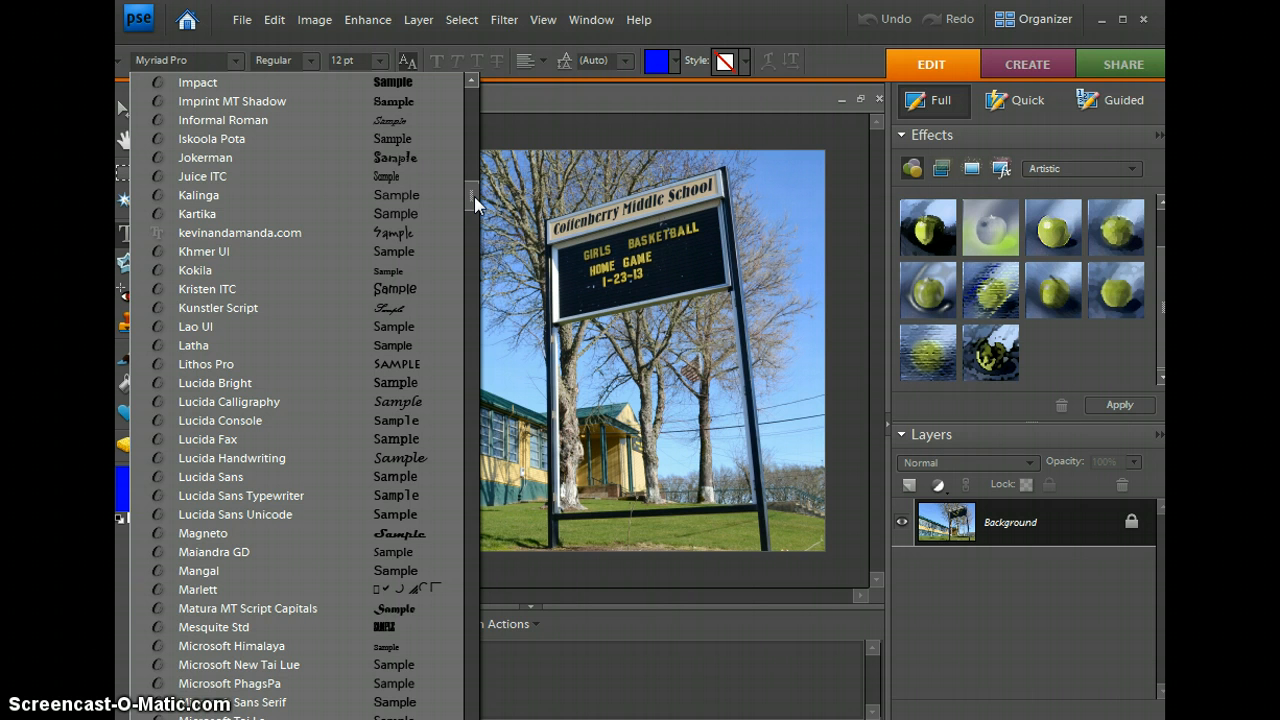
pyautogui.moveTo(474, 196); pyautogui.dragTo(473, 188)
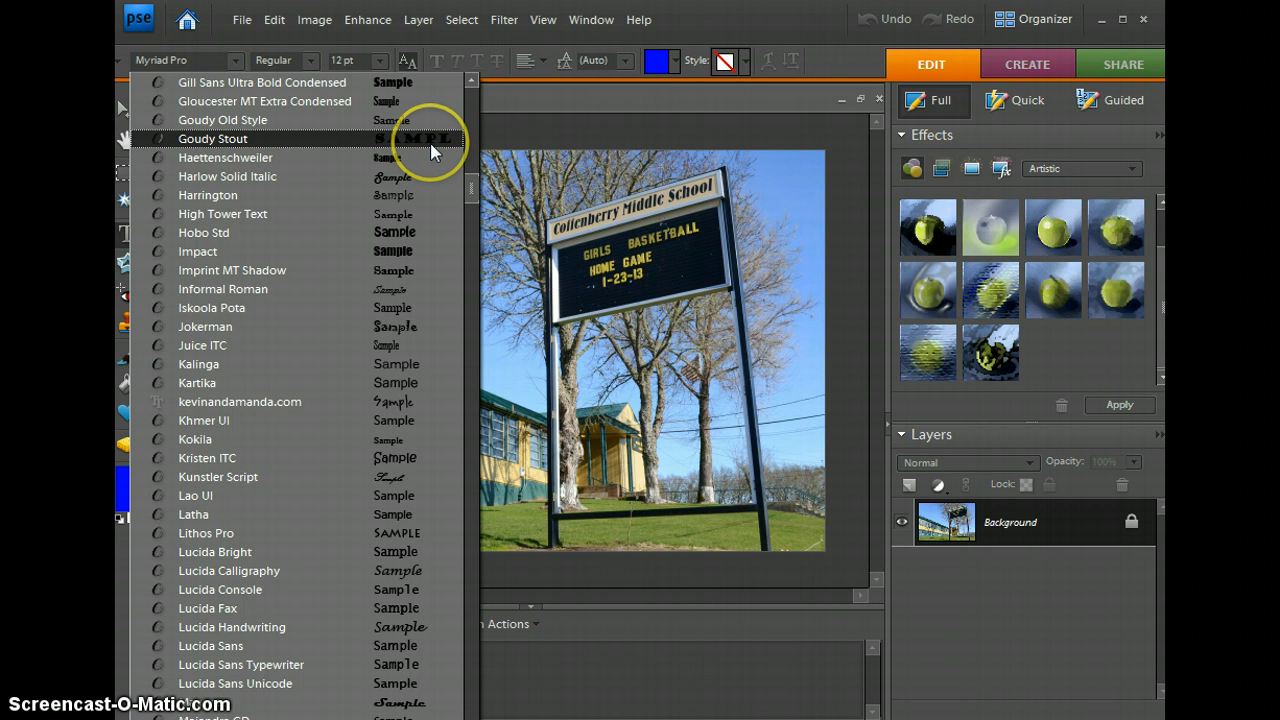
pyautogui.click(400, 87)
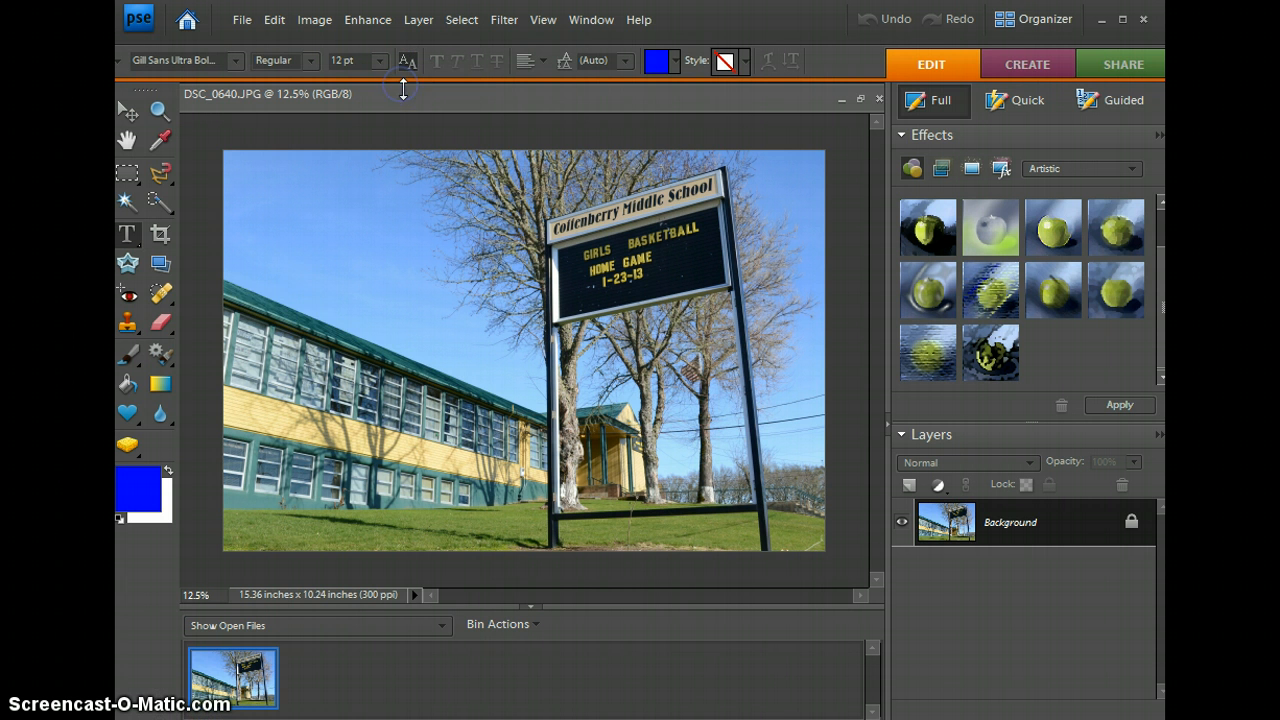
# Start a text layer in the sky above the school building, with black text colour and 100 pt size
pyautogui.click(309, 249)
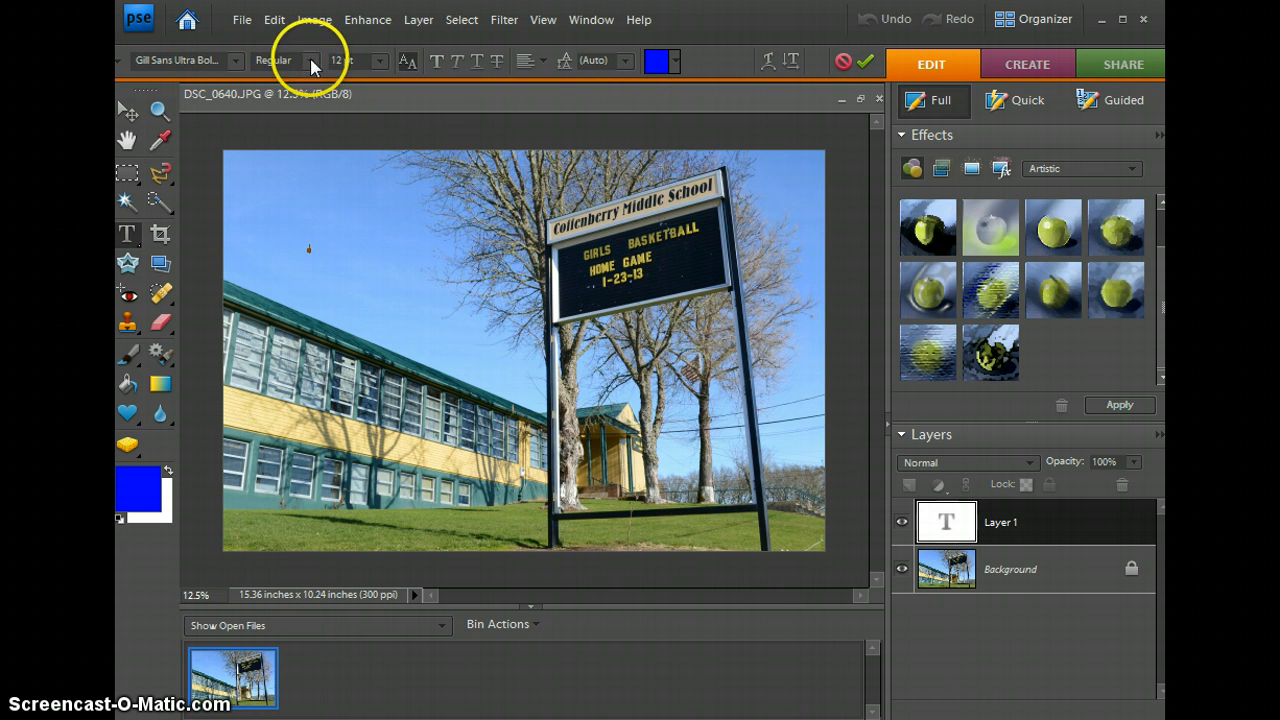
pyautogui.click(676, 62)
pyautogui.click(746, 106)
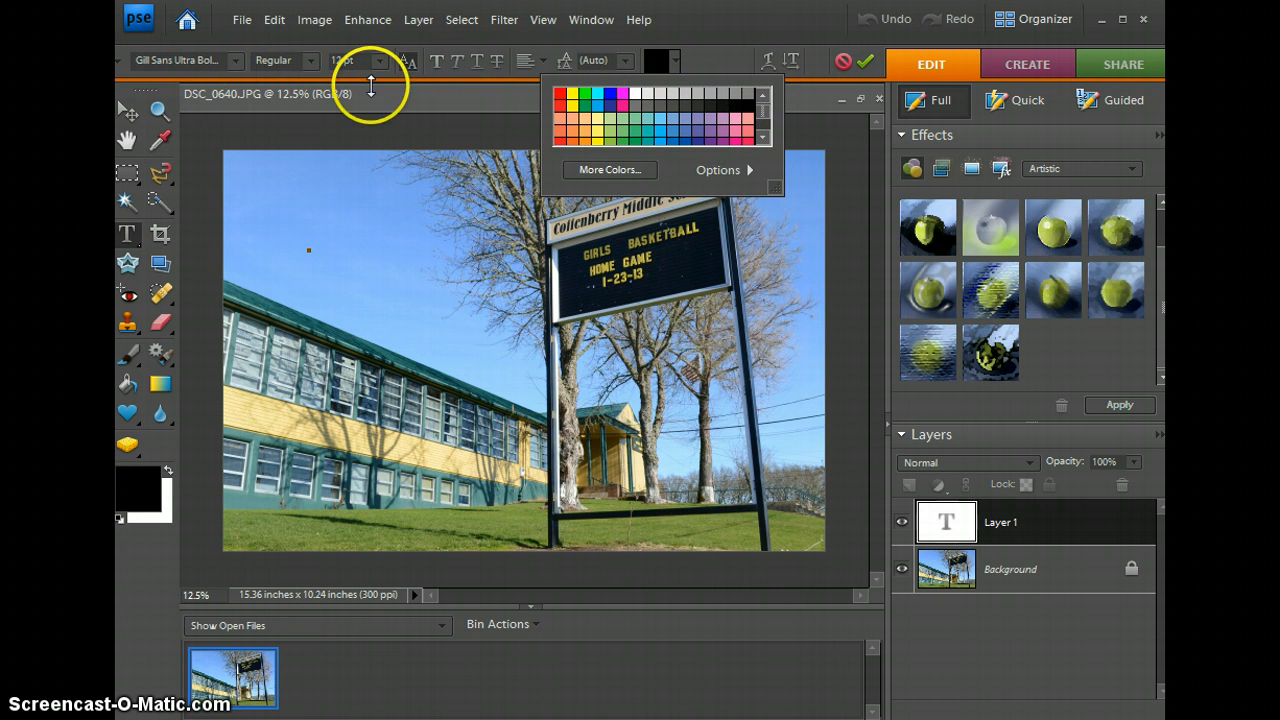
pyautogui.click(378, 61)
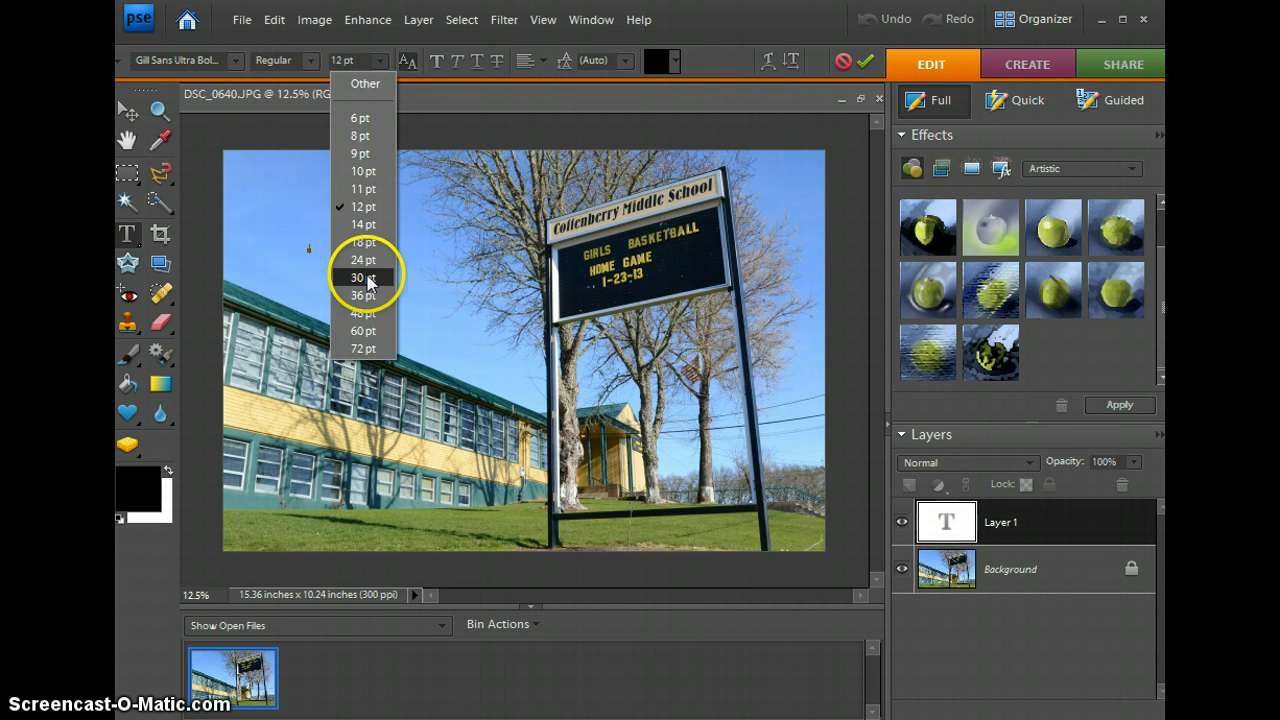
pyautogui.click(340, 60)
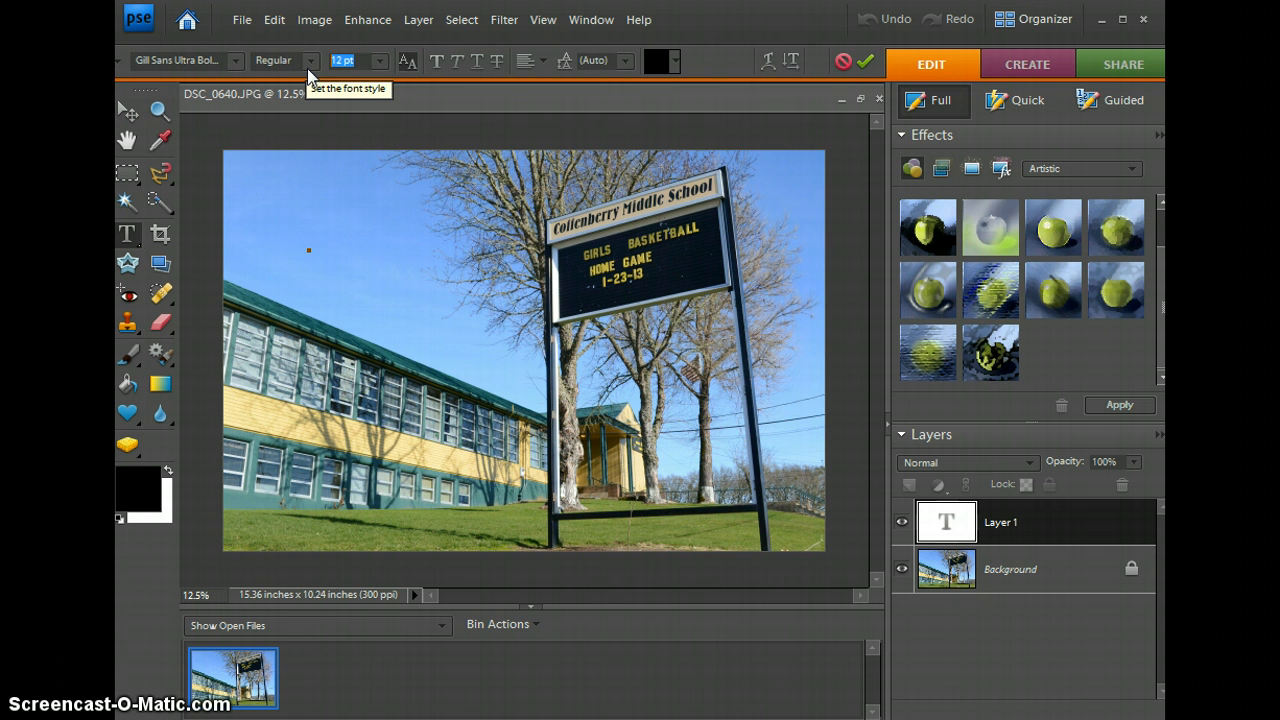
pyautogui.write('100')
pyautogui.press('Return')
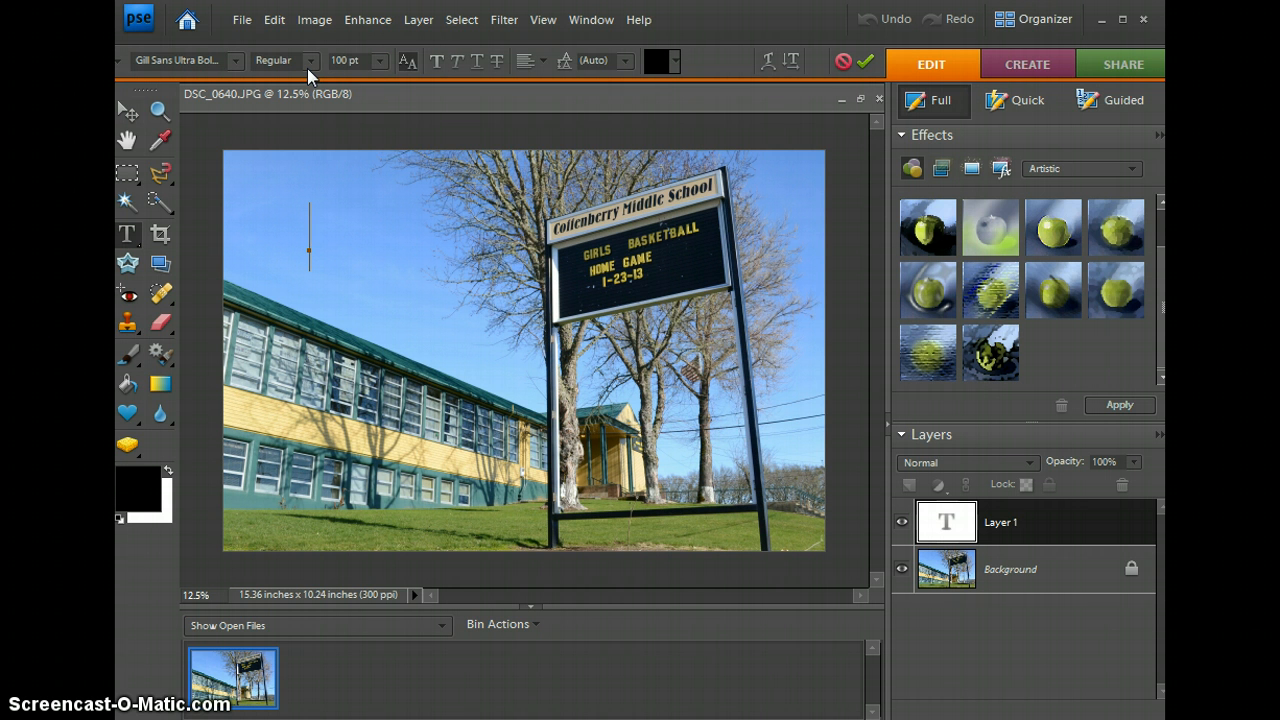
# Enter the text "Coffenberry Middle School" and commit it by switching to the Move tool
pyautogui.write('Co')
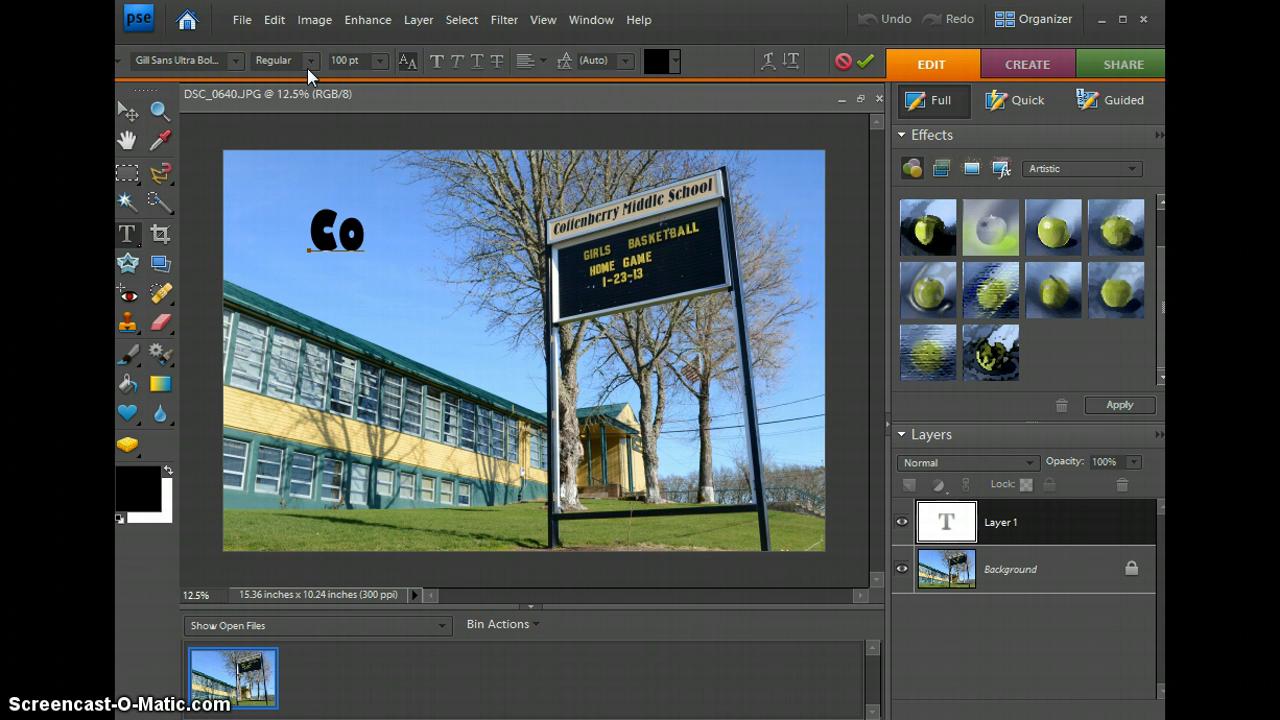
pyautogui.write('ffenberry M')
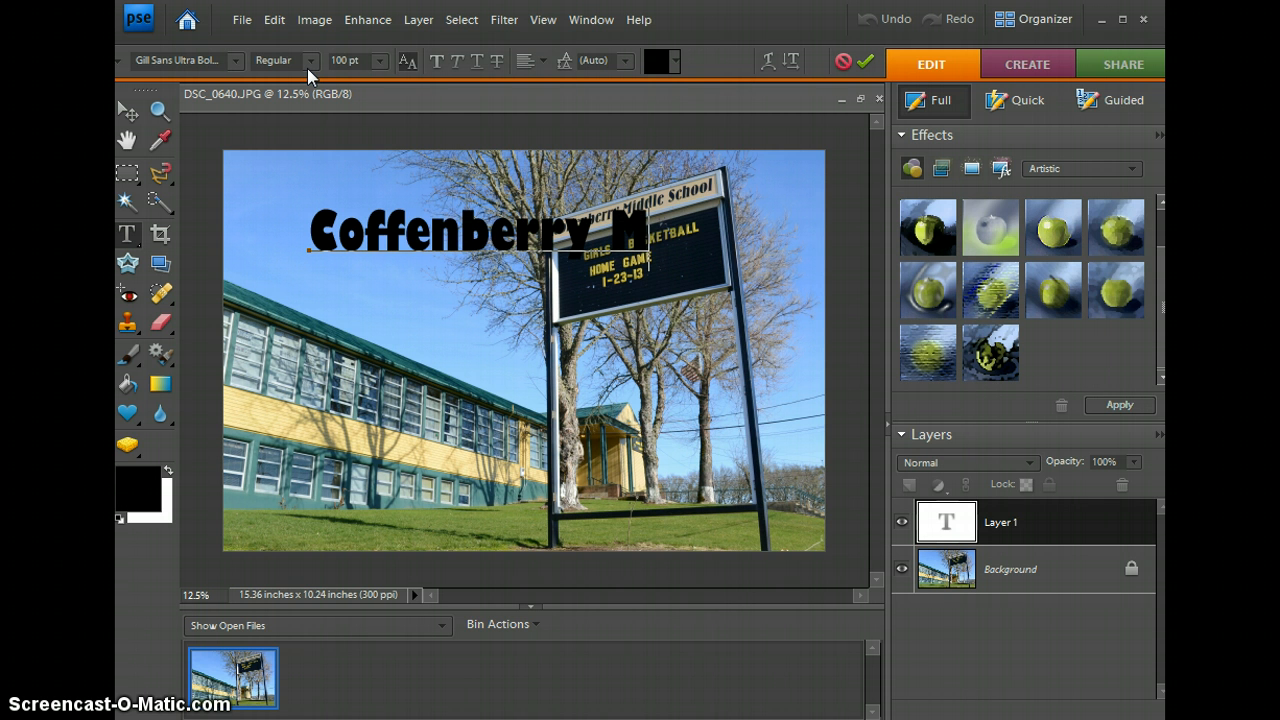
pyautogui.write('iddle Sc')
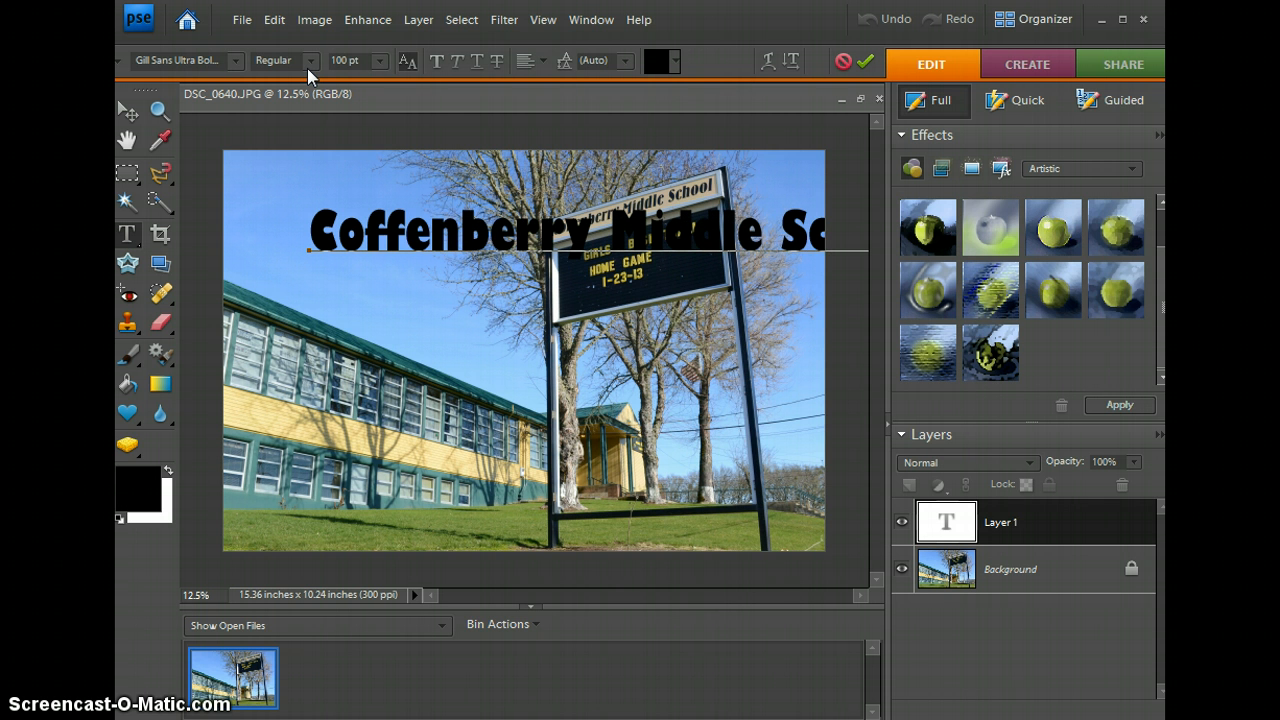
pyautogui.click(128, 108)
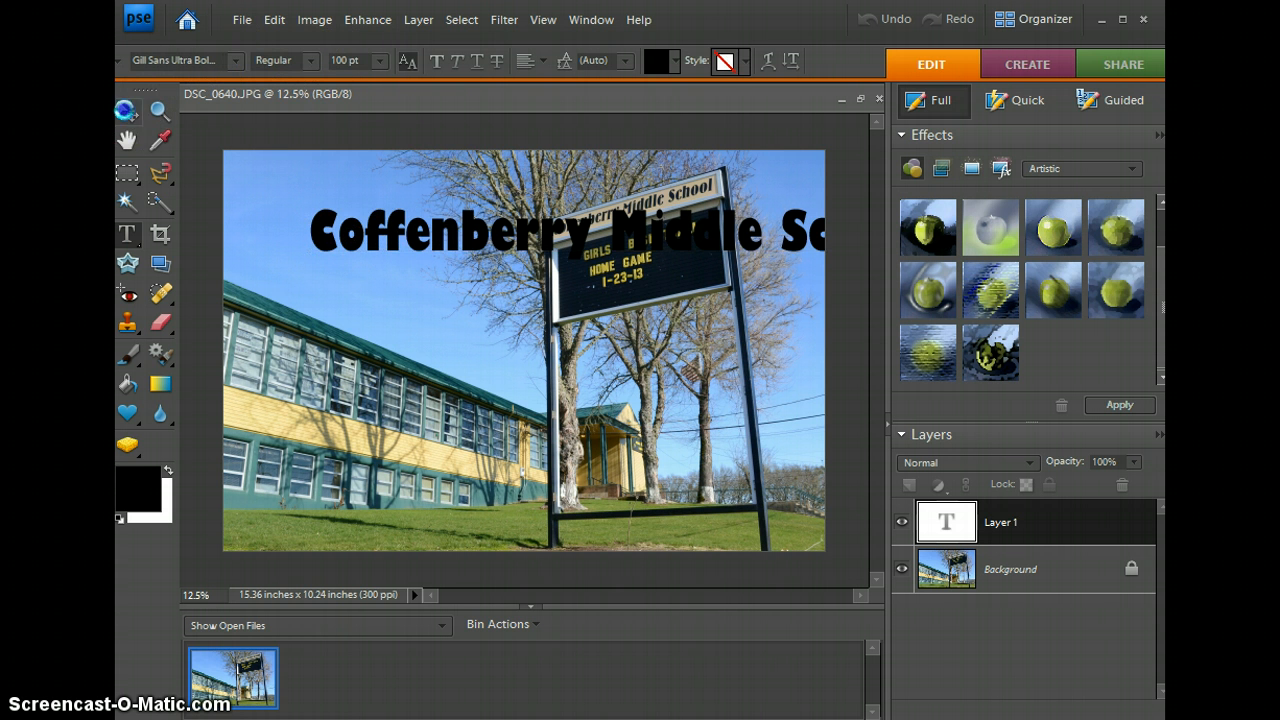
pyautogui.click(124, 111)
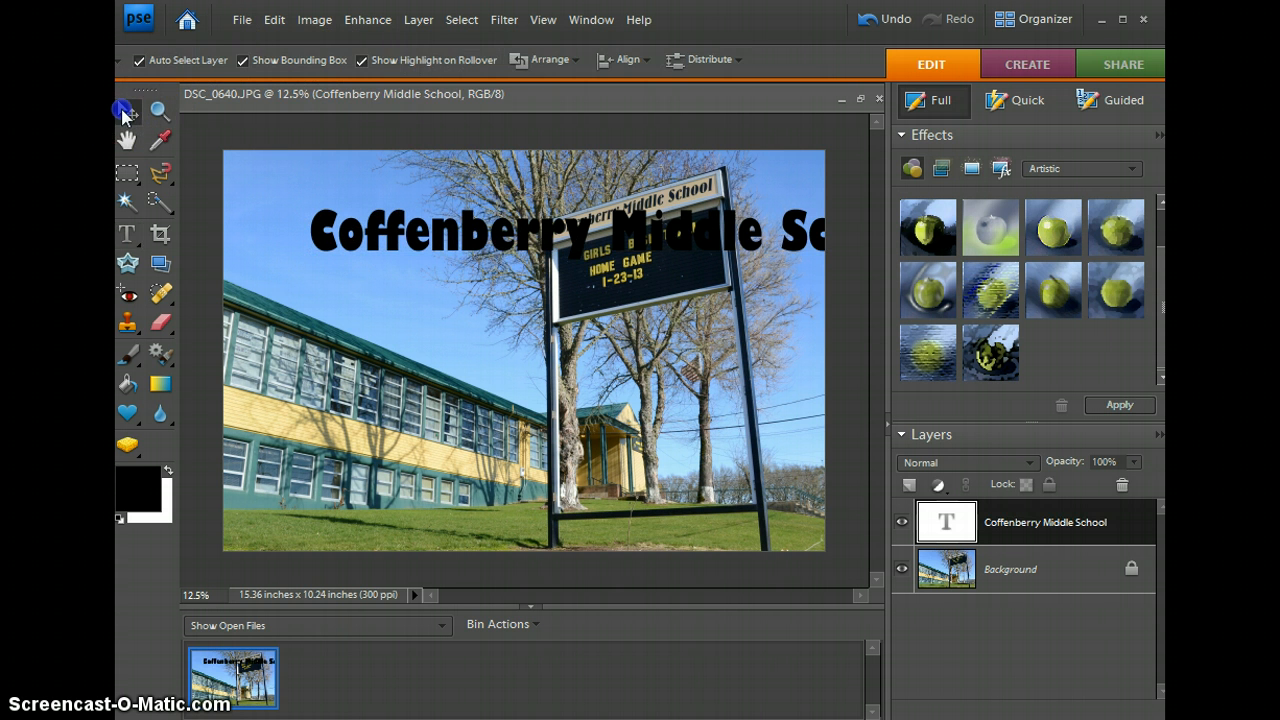
# Move the text to the photo's left edge and scale it to 65.7% width and 183.9% height, keeping it above the windows
pyautogui.moveTo(471, 243); pyautogui.dragTo(392, 360)
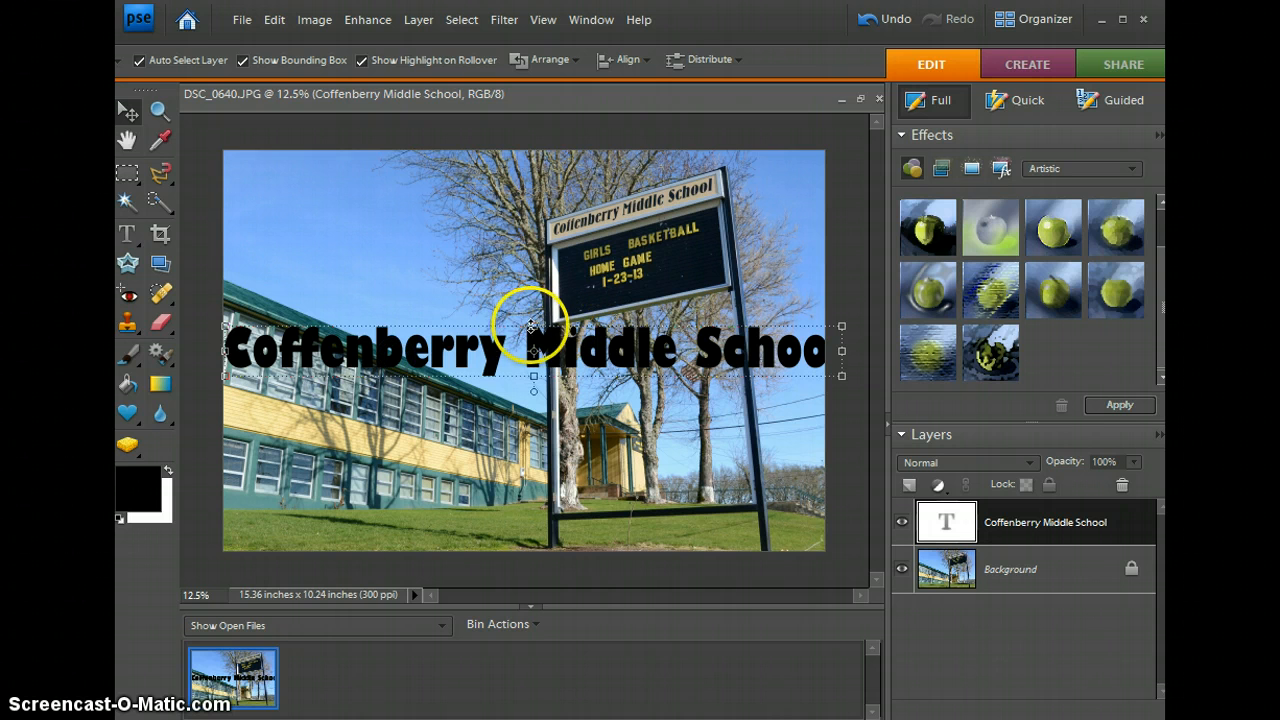
pyautogui.moveTo(534, 326); pyautogui.dragTo(534, 263)
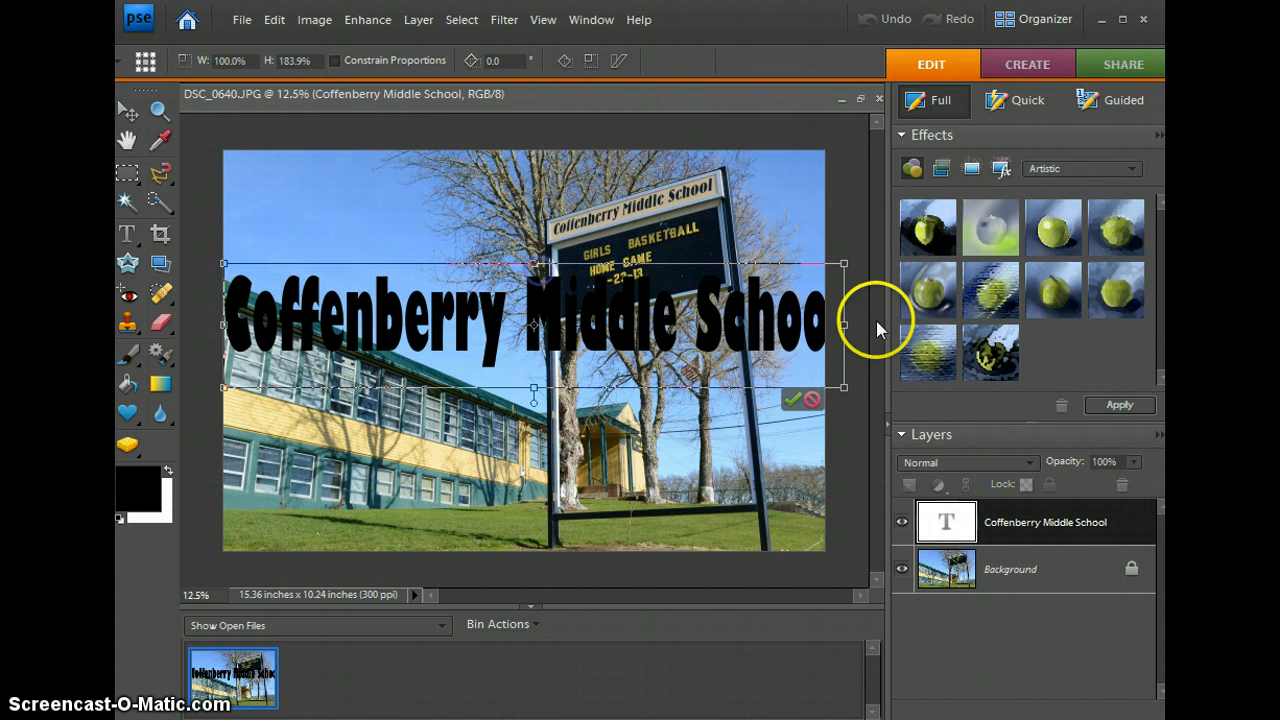
pyautogui.moveTo(845, 324); pyautogui.dragTo(632, 328)
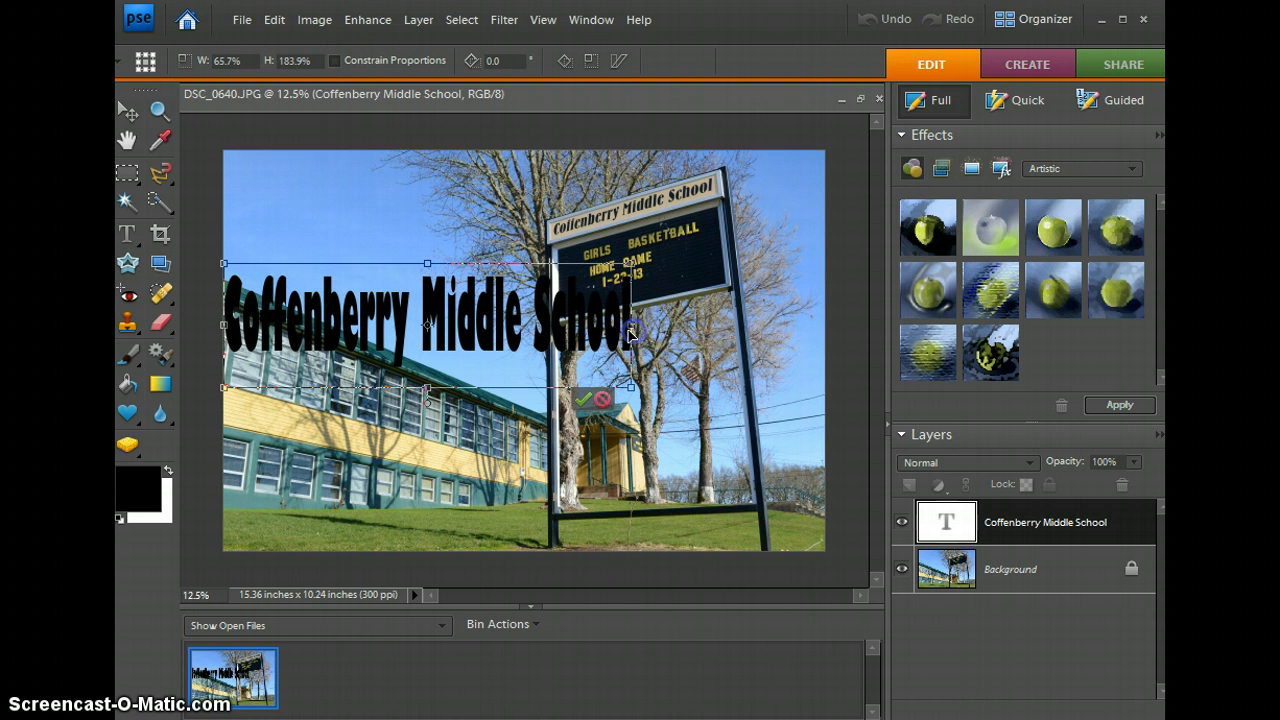
pyautogui.click(370, 283)
pyautogui.moveTo(337, 286)
pyautogui.mouseDown()
pyautogui.moveTo(337, 263)
pyautogui.moveTo(343, 296)
pyautogui.moveTo(337, 279)
pyautogui.mouseUp()
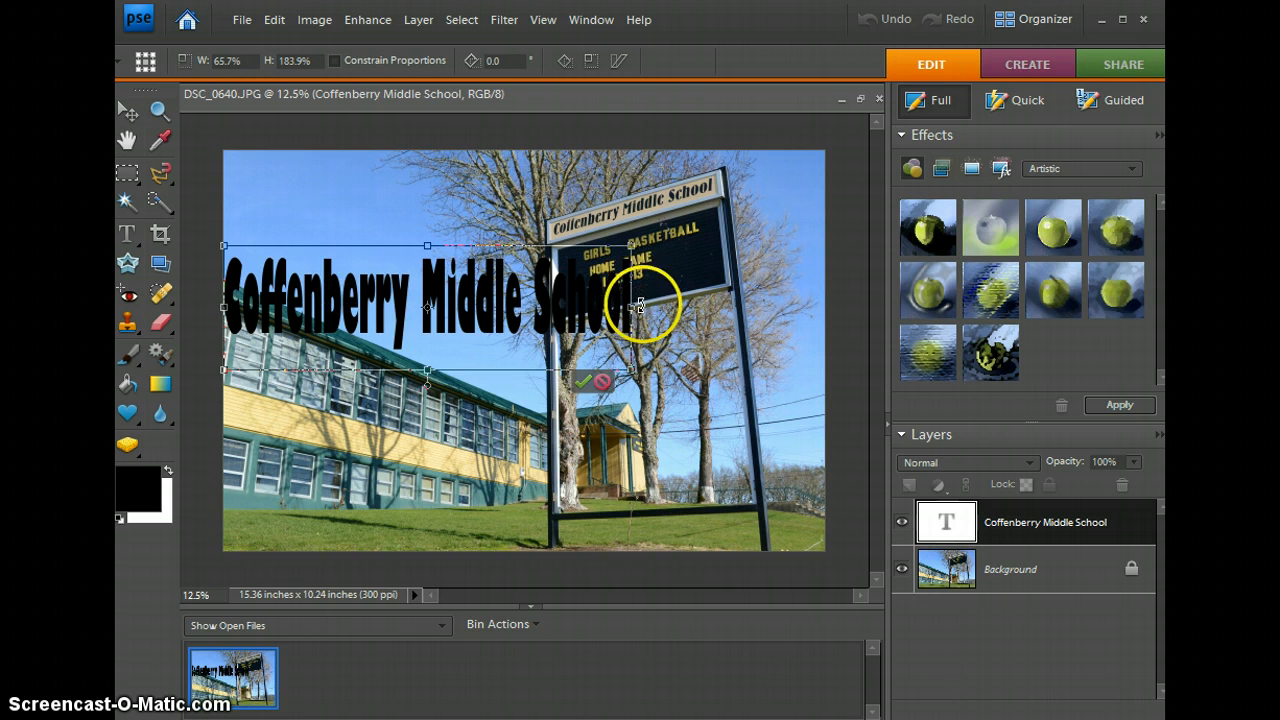
# Rotate the text 22.8° to follow the school's roofline, narrow it to 51.2% width, position it along the roof and commit the transformation
pyautogui.moveTo(646, 297); pyautogui.dragTo(636, 381)
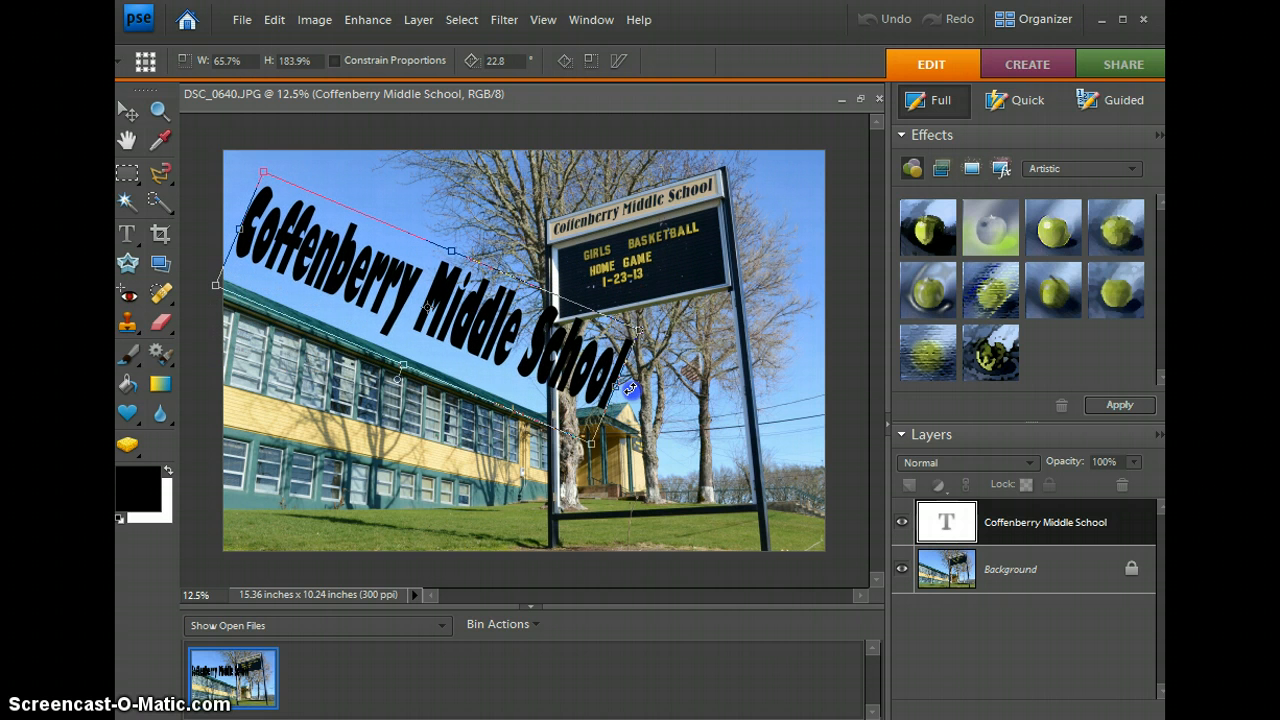
pyautogui.moveTo(471, 337); pyautogui.dragTo(464, 381)
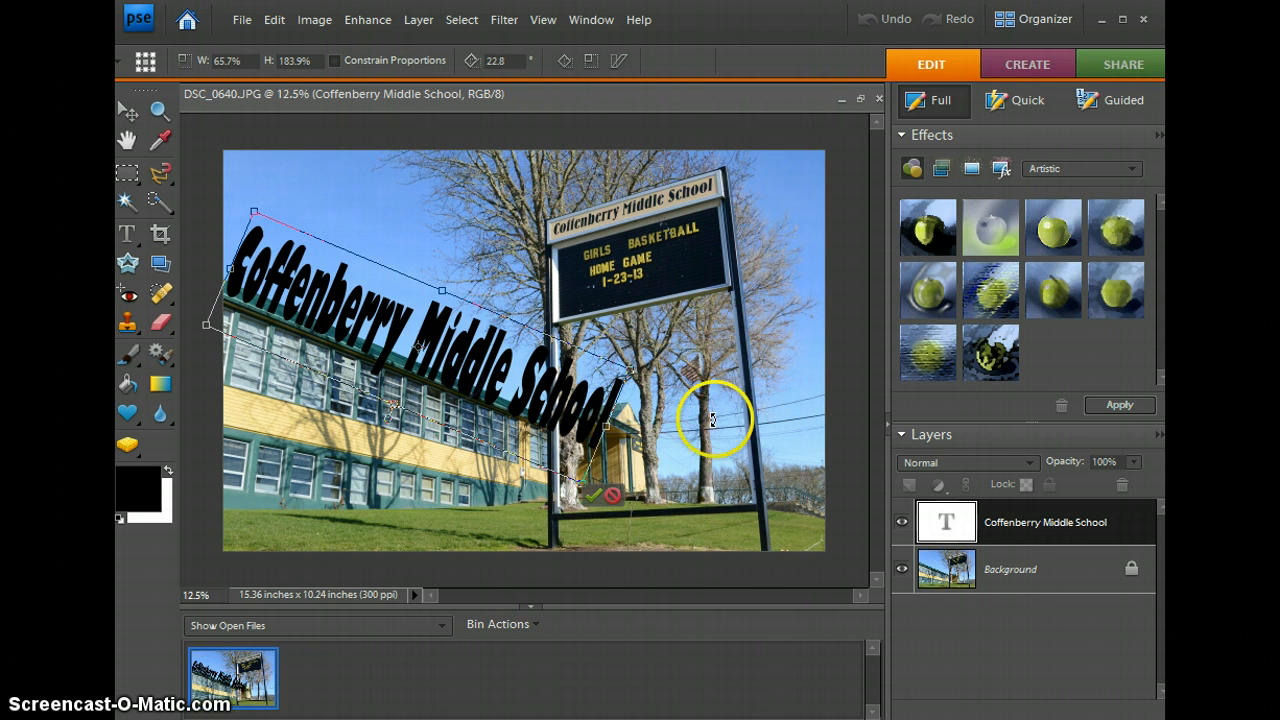
pyautogui.moveTo(606, 429); pyautogui.dragTo(519, 400)
pyautogui.moveTo(353, 329); pyautogui.dragTo(361, 334)
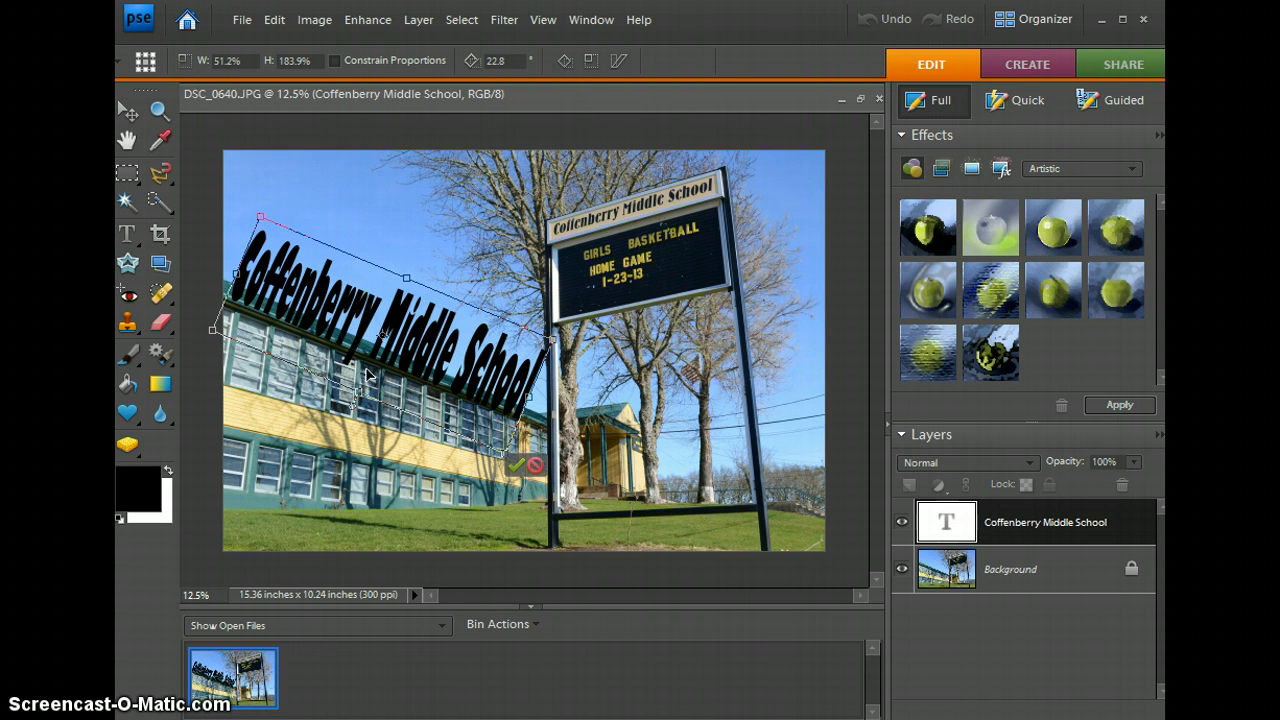
pyautogui.scroll(1, 382, 363)
pyautogui.scroll(4, 382, 363)
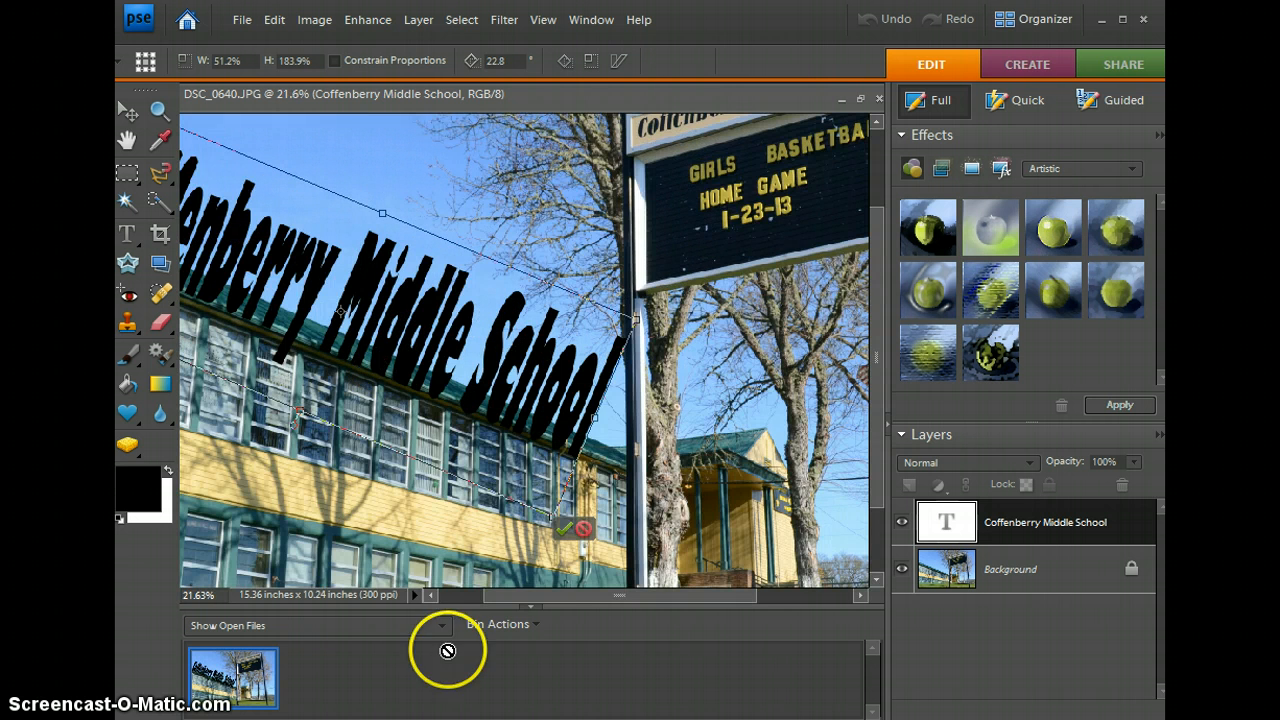
pyautogui.click(606, 600)
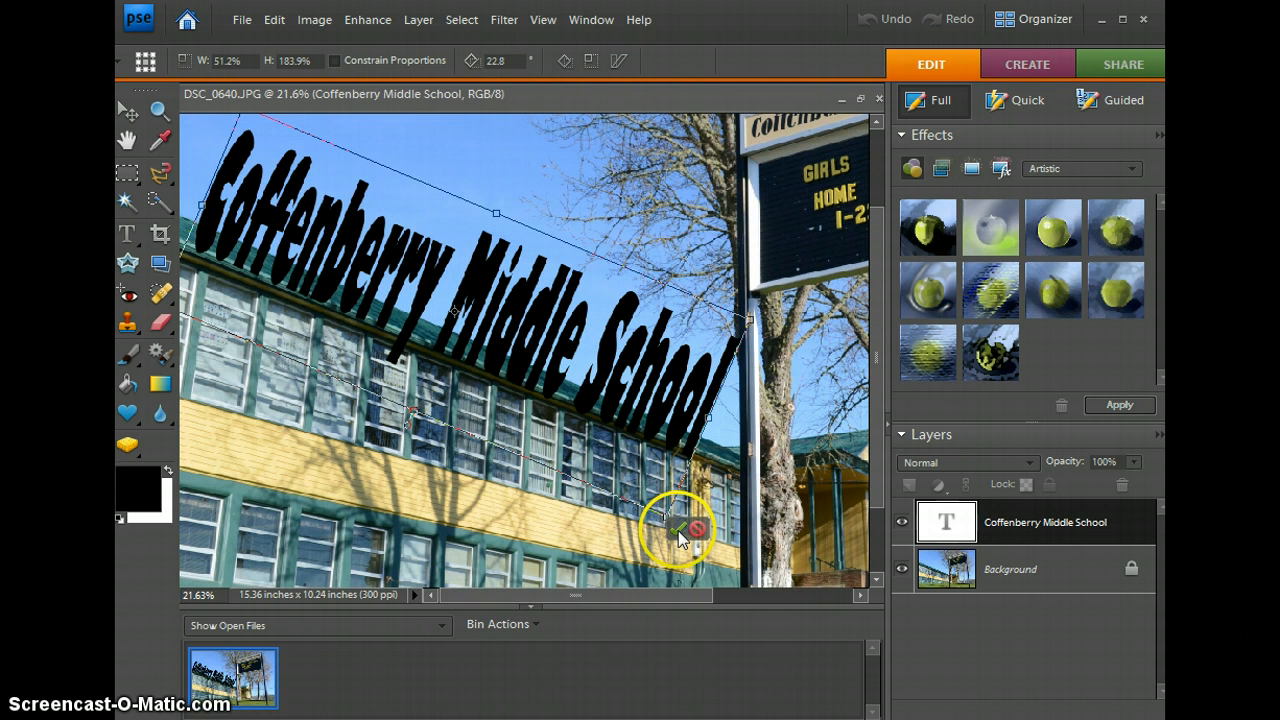
pyautogui.click(678, 531)
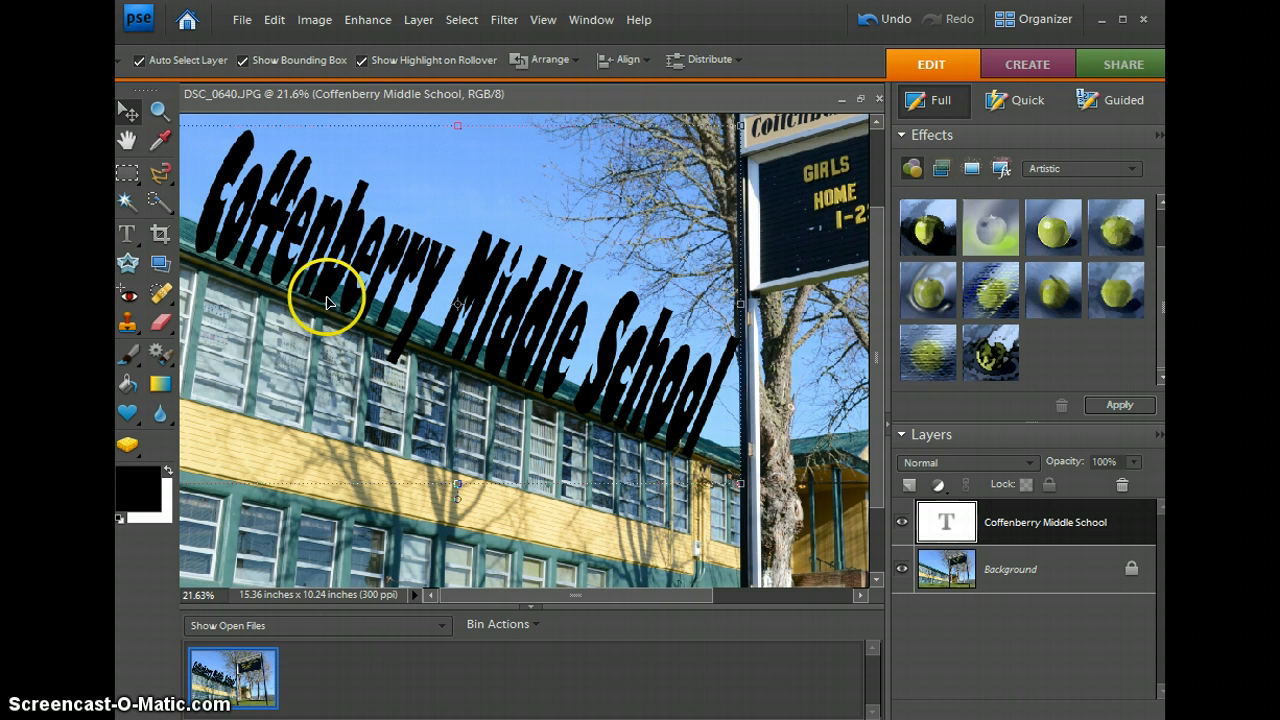
pyautogui.scroll(1, 464, 362)
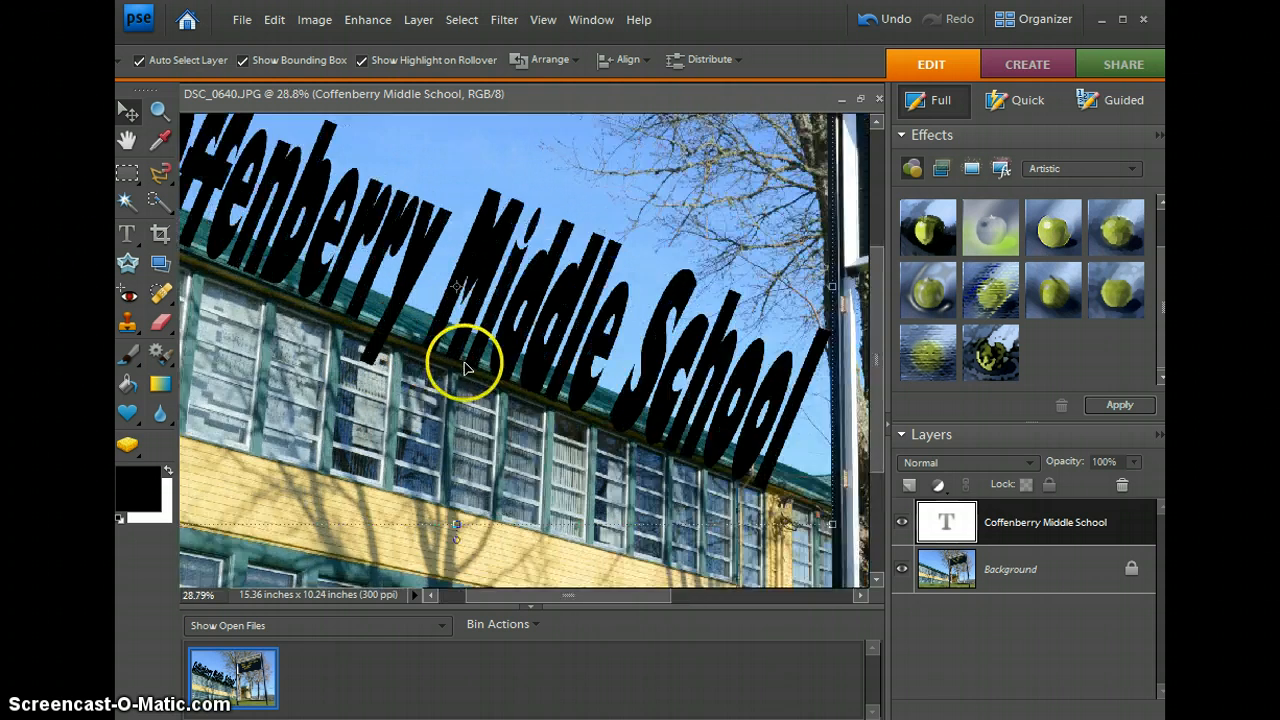
pyautogui.scroll(-2, 471, 366)
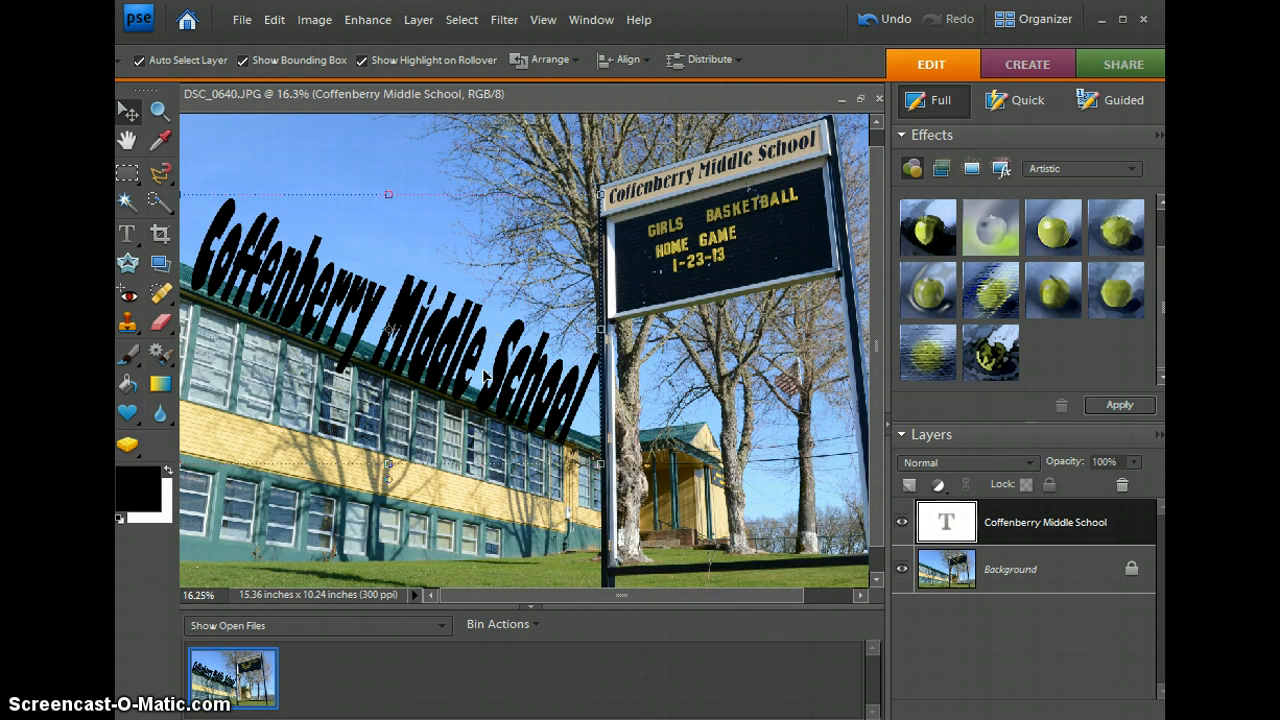
# Add a Brightness/Contrast adjustment layer with default values and place it between the text layer and the Background
pyautogui.click(940, 488)
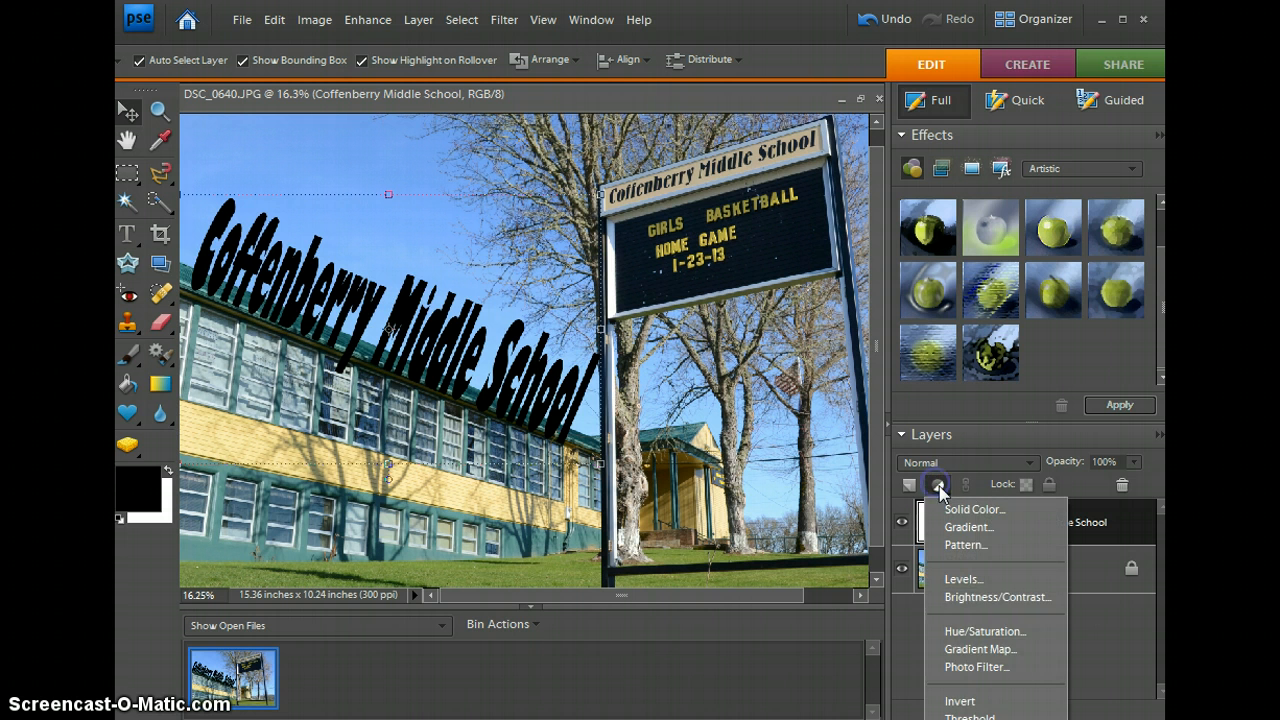
pyautogui.click(990, 597)
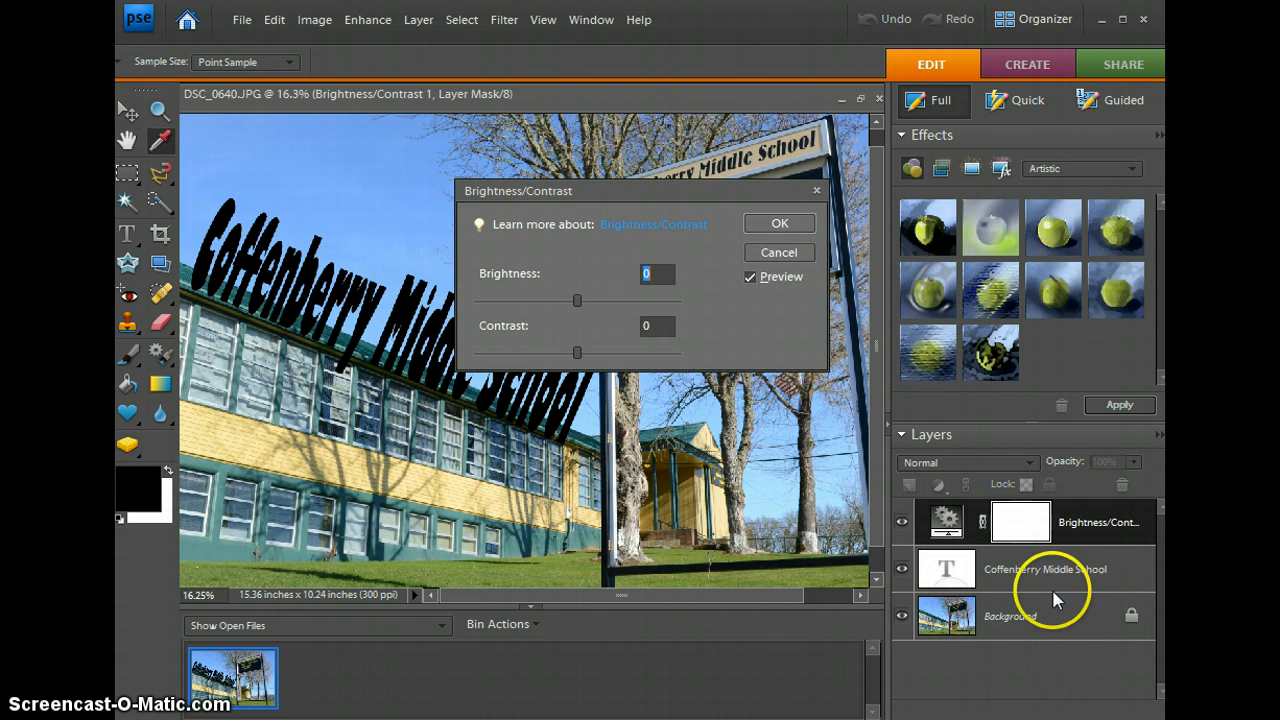
pyautogui.click(779, 226)
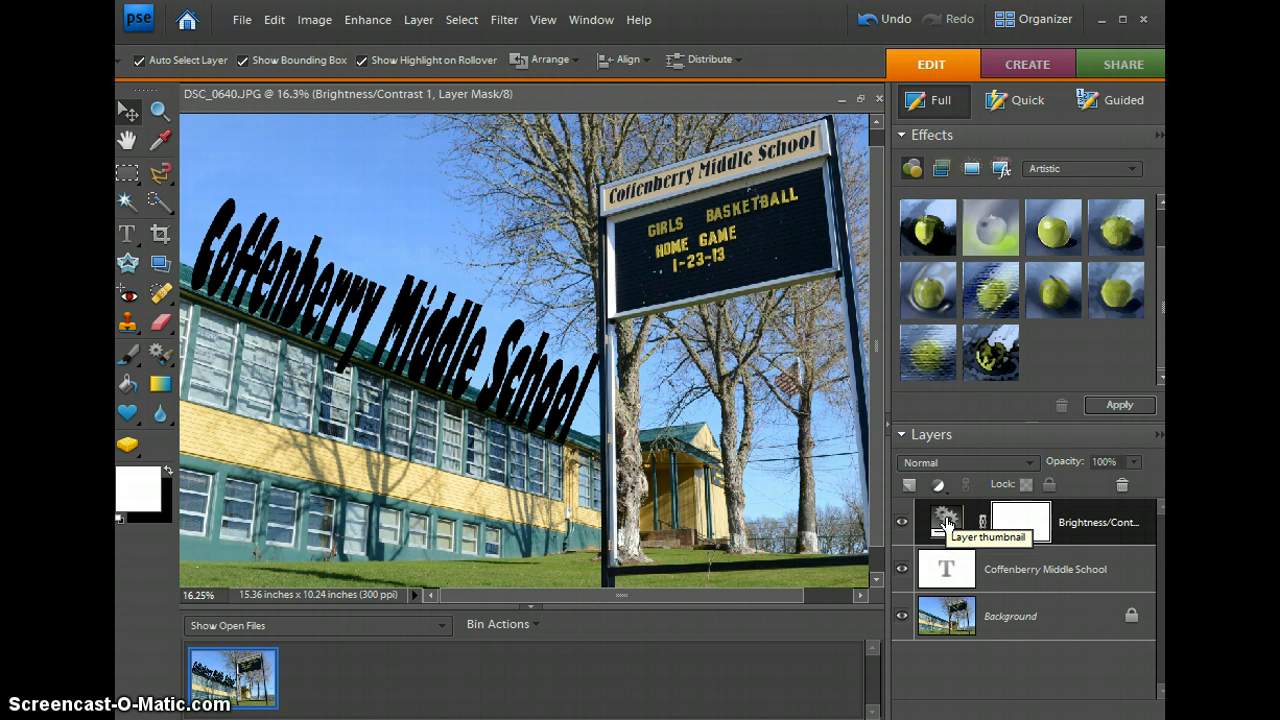
pyautogui.moveTo(947, 524)
pyautogui.mouseDown()
pyautogui.moveTo(951, 600)
pyautogui.moveTo(945, 522)
pyautogui.mouseUp()
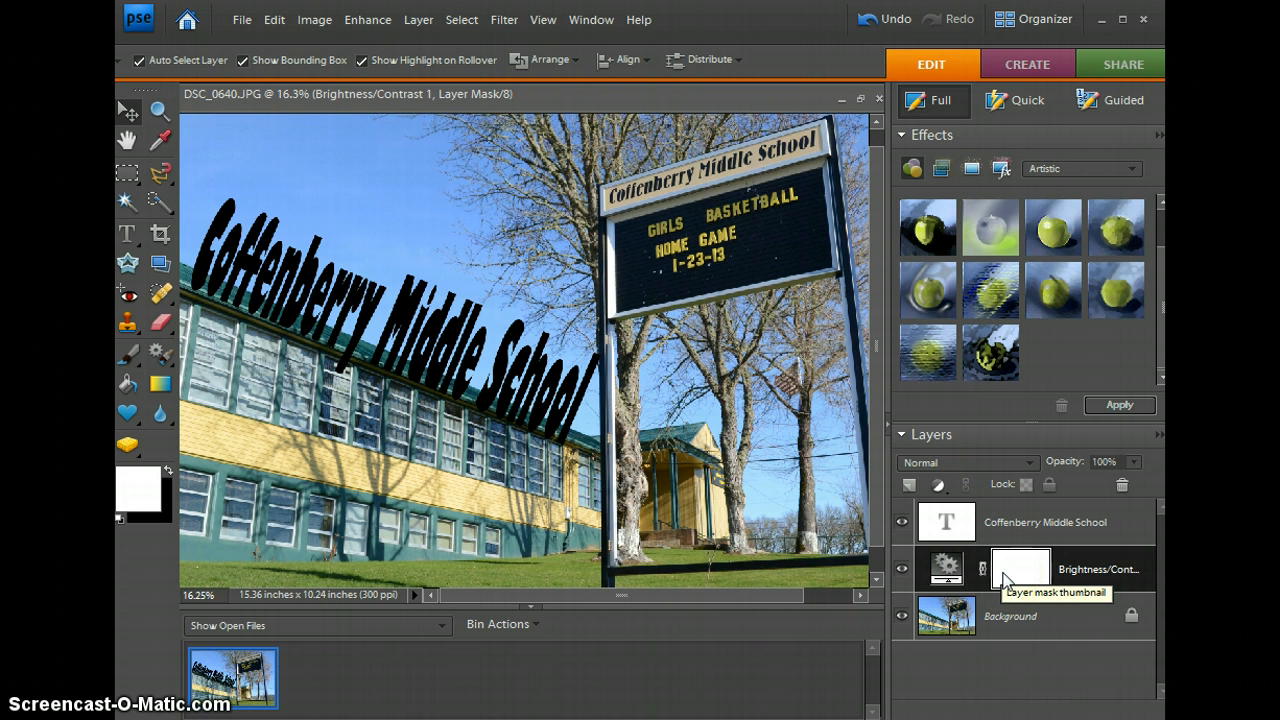
# Clip the Coffenberry Middle School text layer to the Brightness/Contrast layer beneath it
pyautogui.click(975, 520)
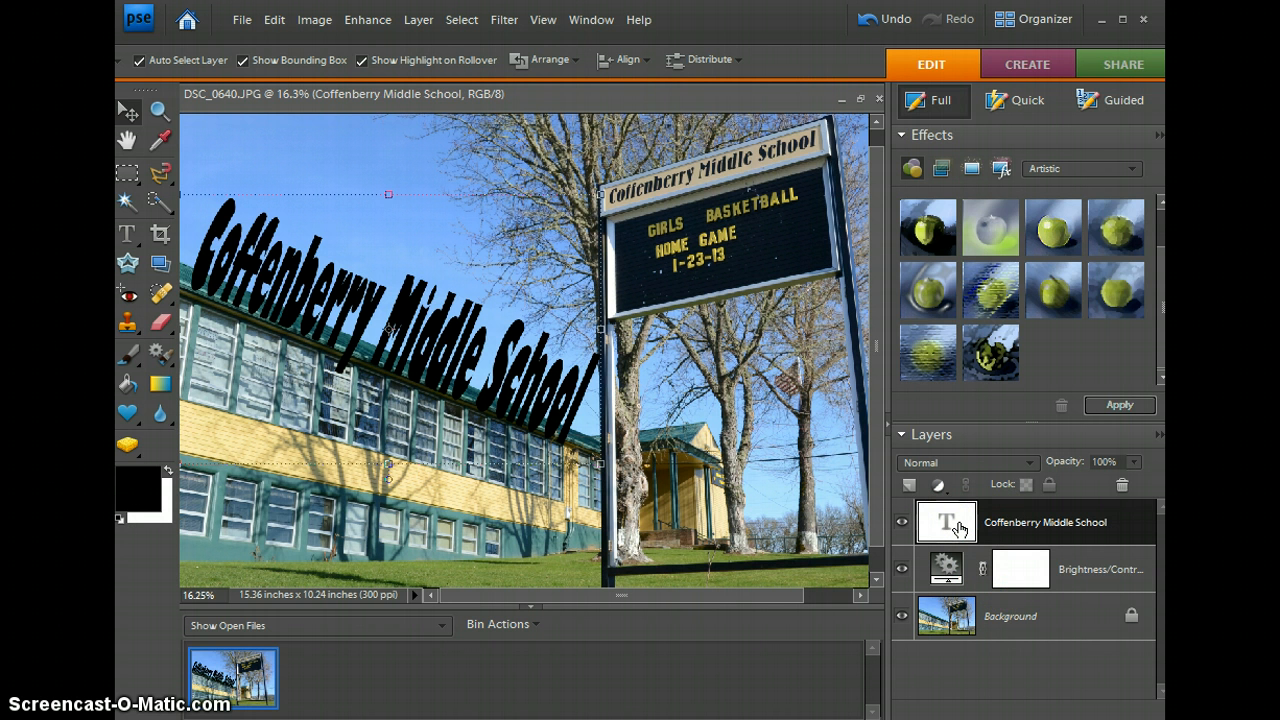
pyautogui.click(956, 512)
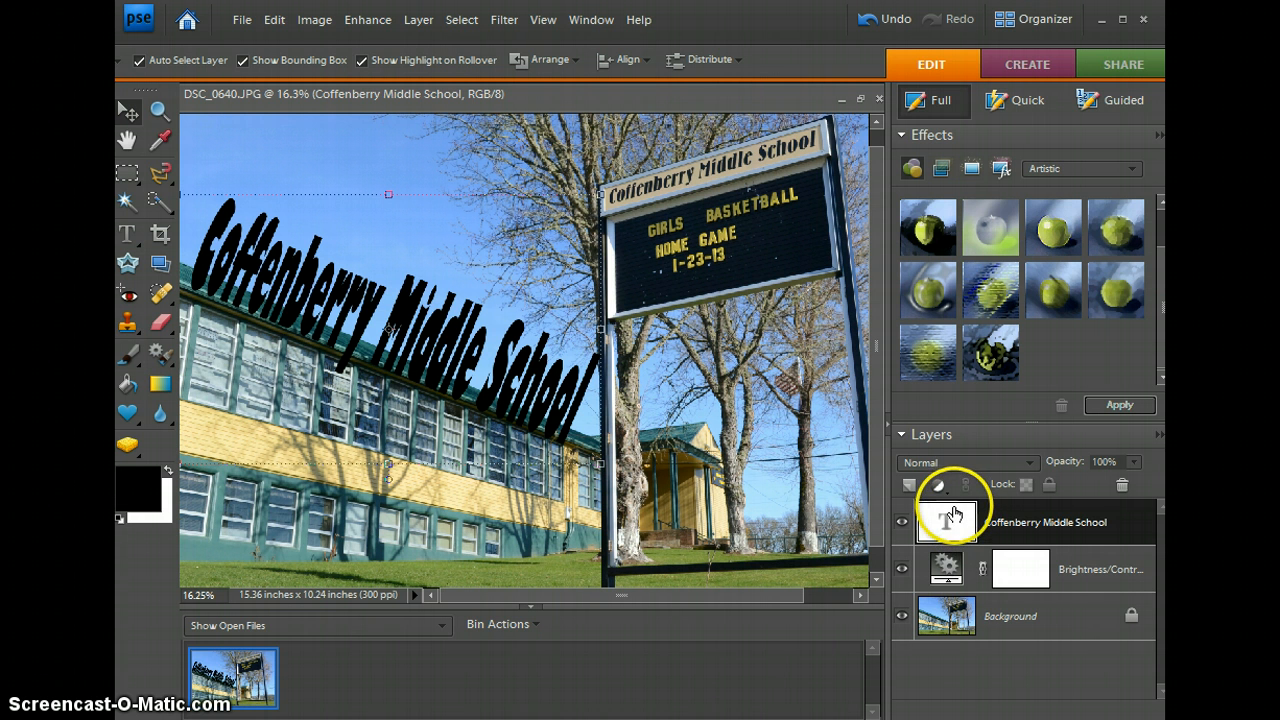
pyautogui.moveTo(1008, 532); pyautogui.dragTo(1012, 527)
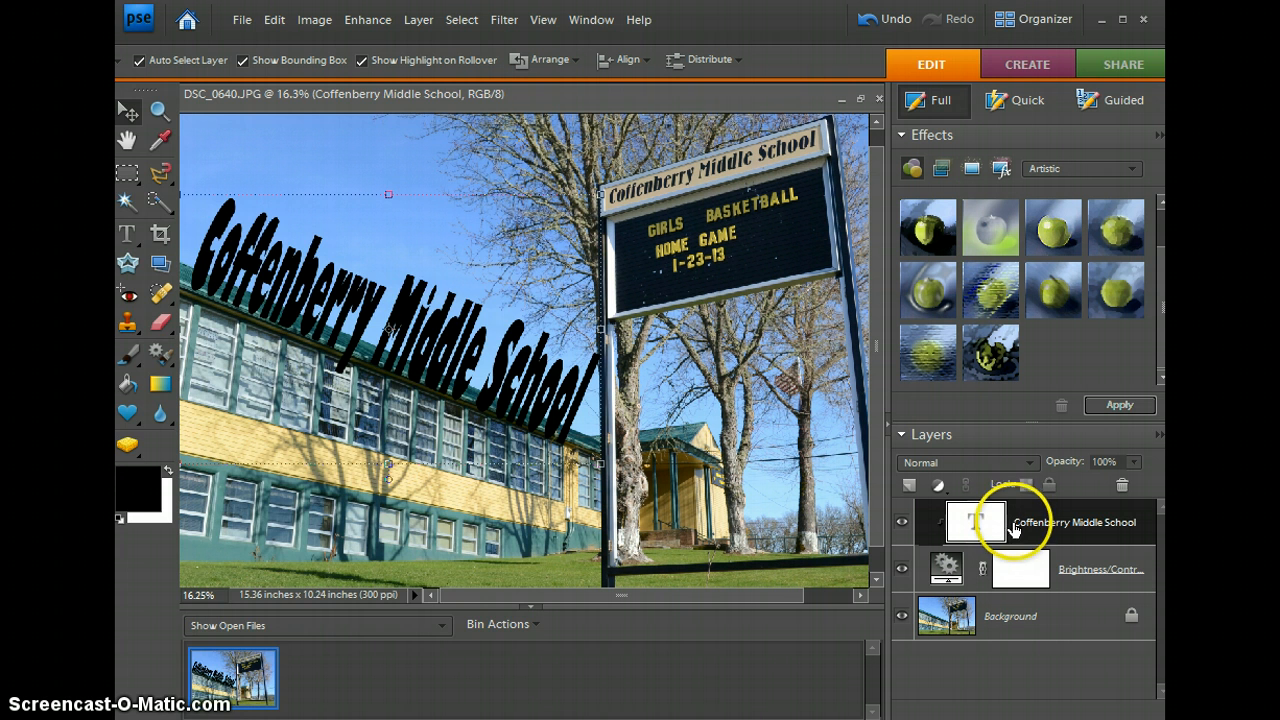
pyautogui.press('super')
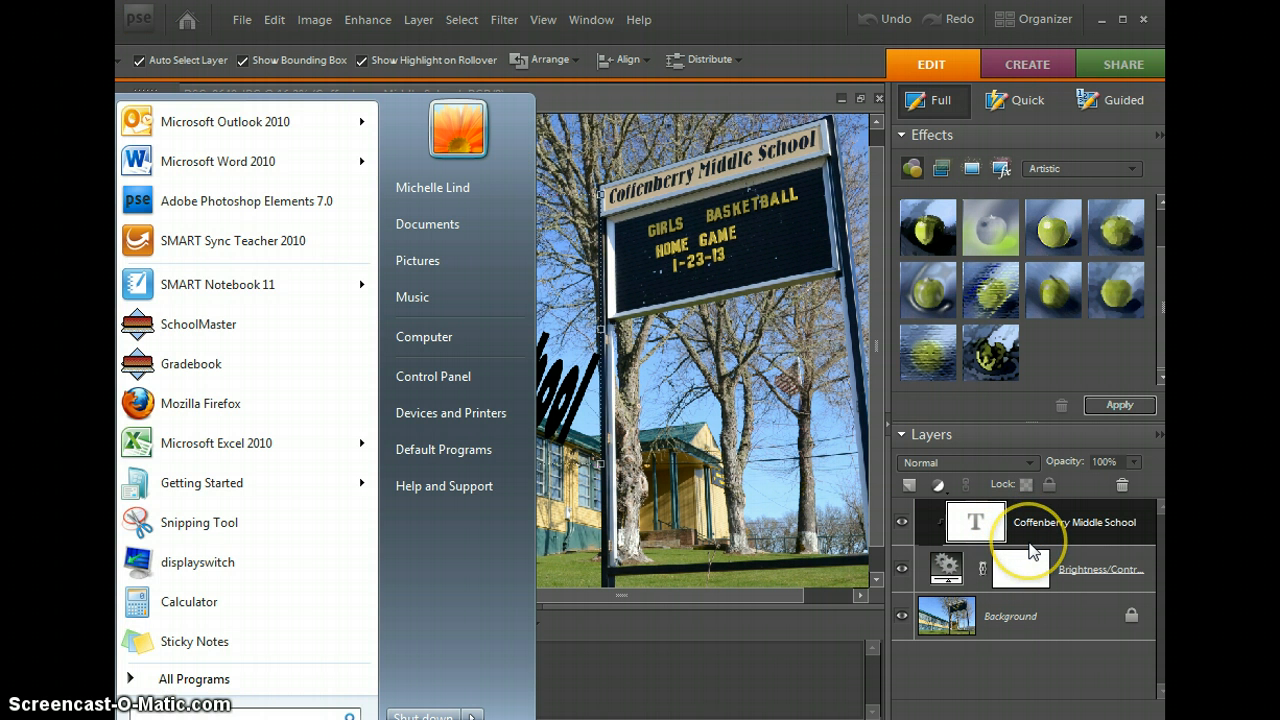
# Make the Brightness/Contrast layer's mask active for editing
pyautogui.click(651, 686)
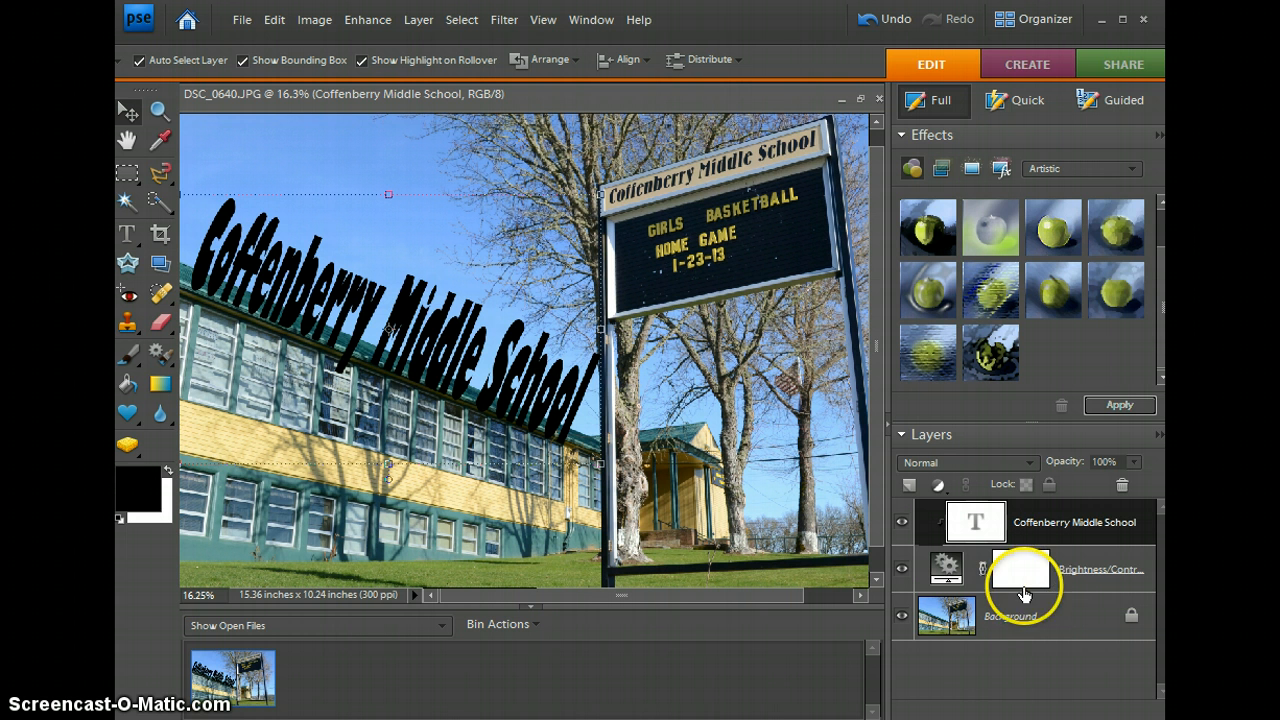
pyautogui.moveTo(1024, 594); pyautogui.dragTo(980, 523)
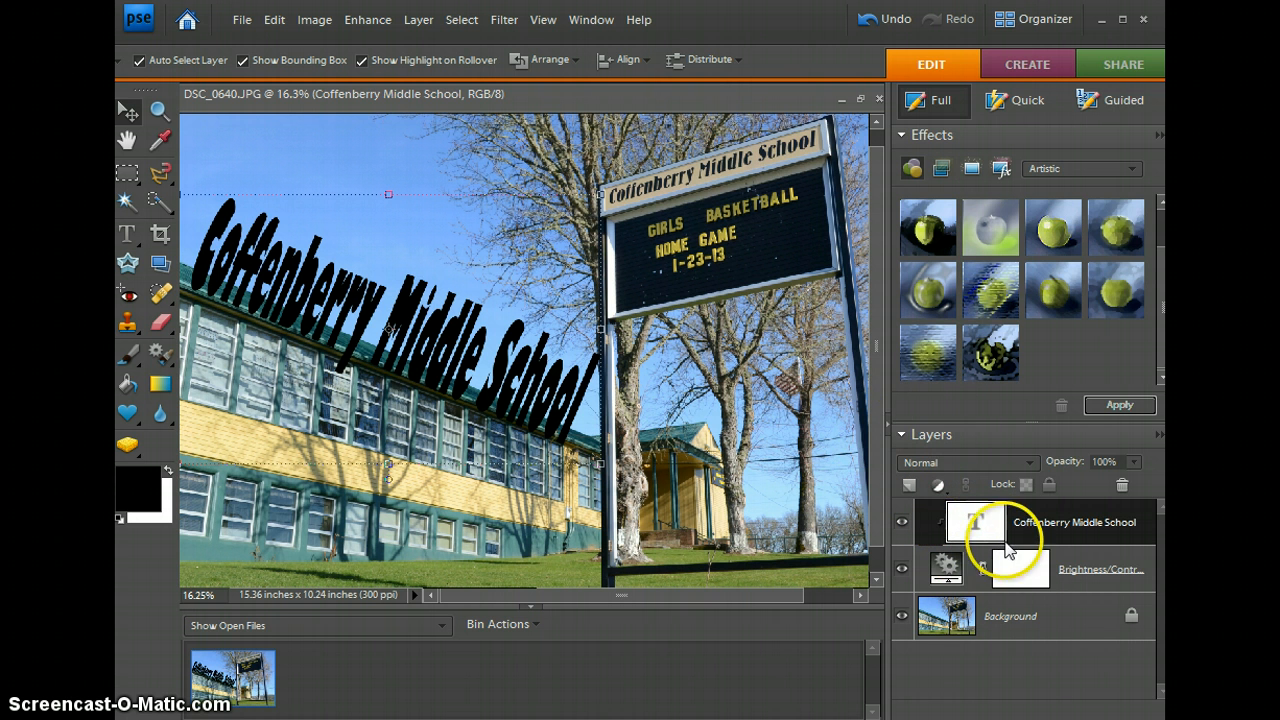
pyautogui.click(1030, 560)
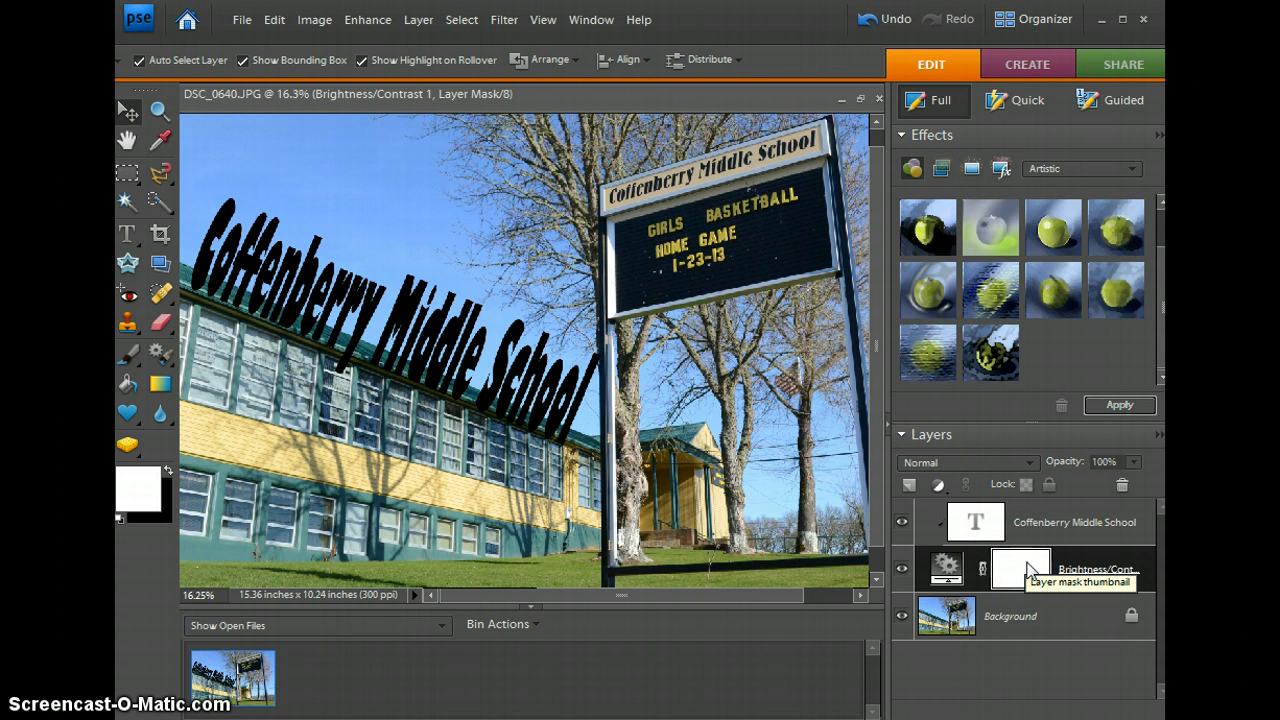
# Activate the Brush tool with the hard-edged 19 px brush from Default Brushes
pyautogui.click(128, 352)
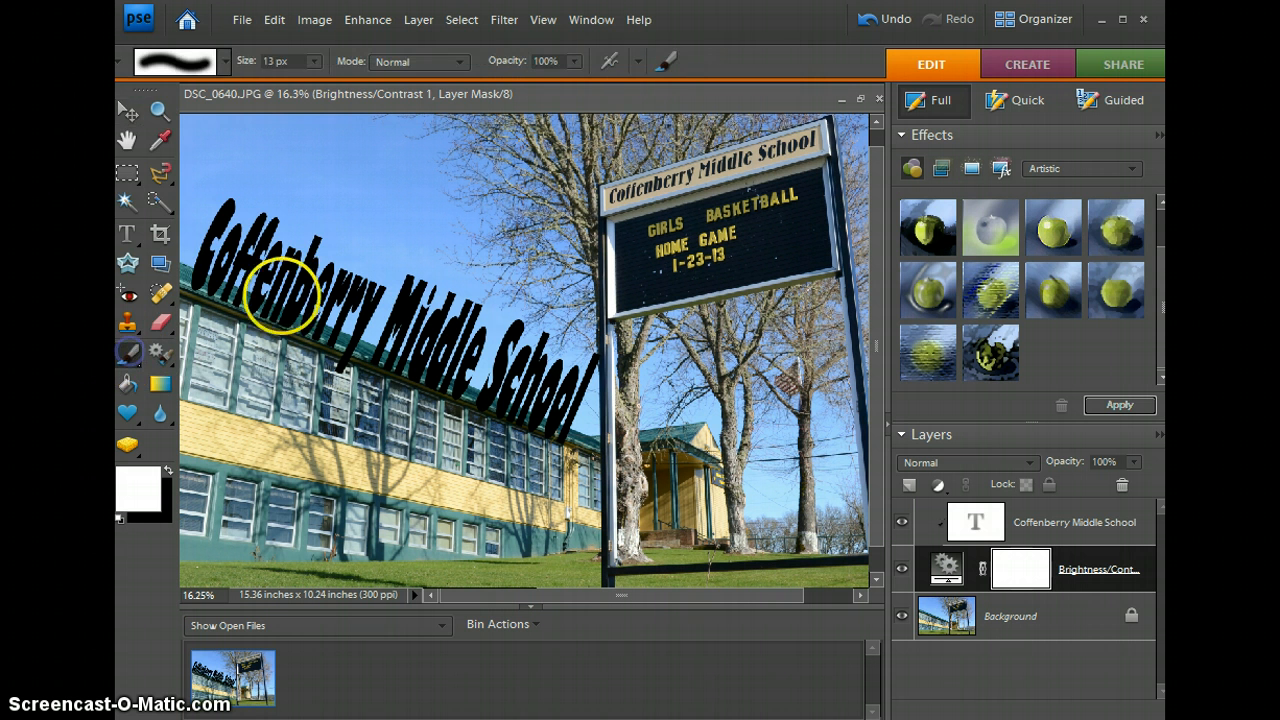
pyautogui.click(224, 62)
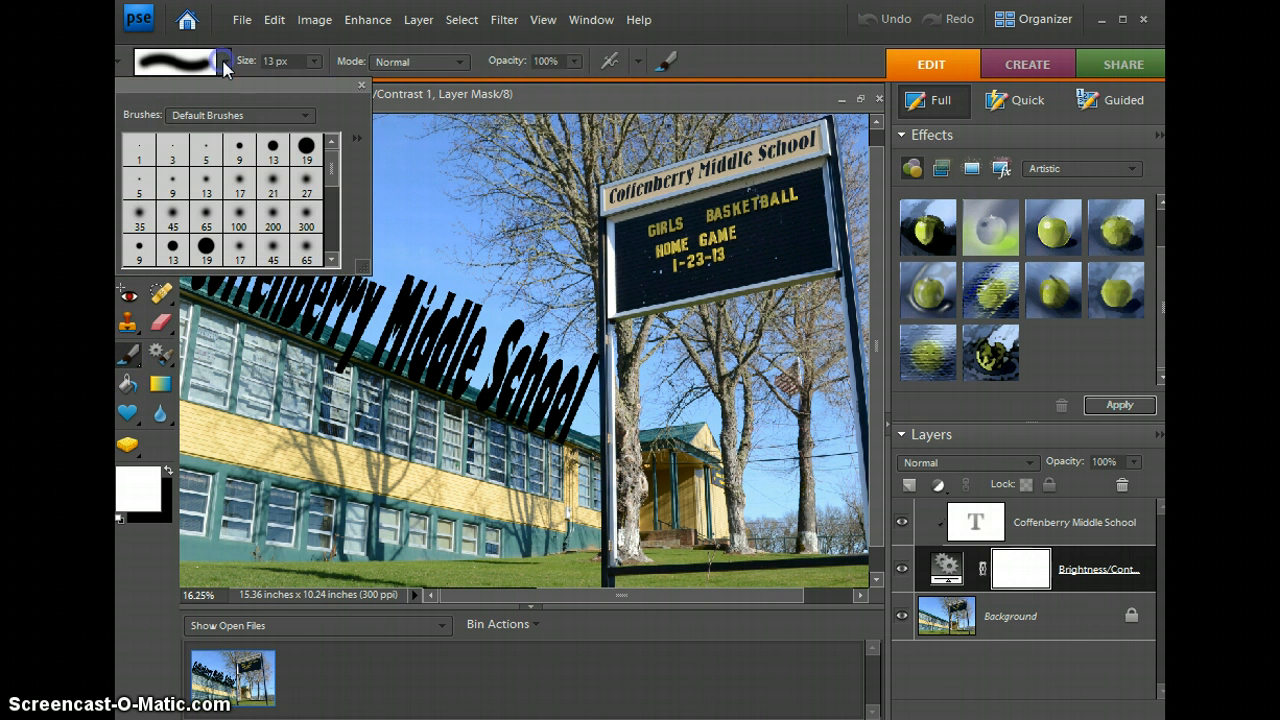
pyautogui.click(207, 248)
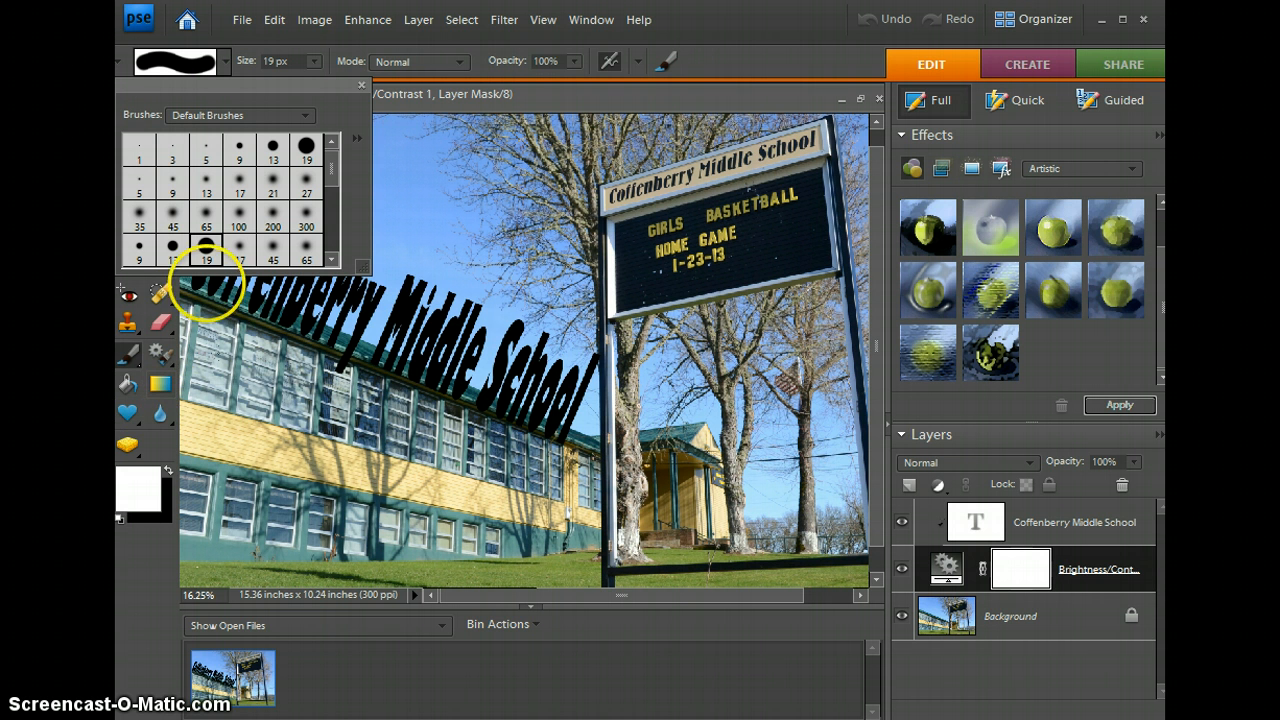
pyautogui.scroll(-2, 258, 214)
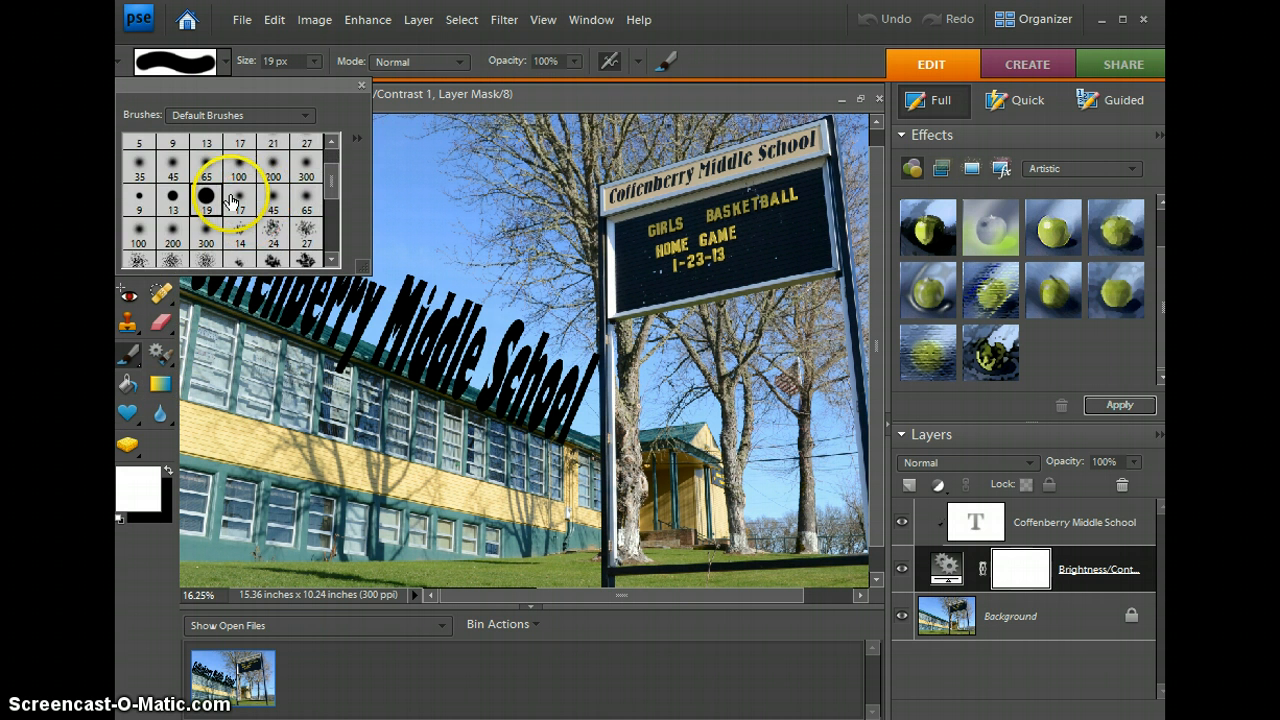
pyautogui.scroll(2, 232, 200)
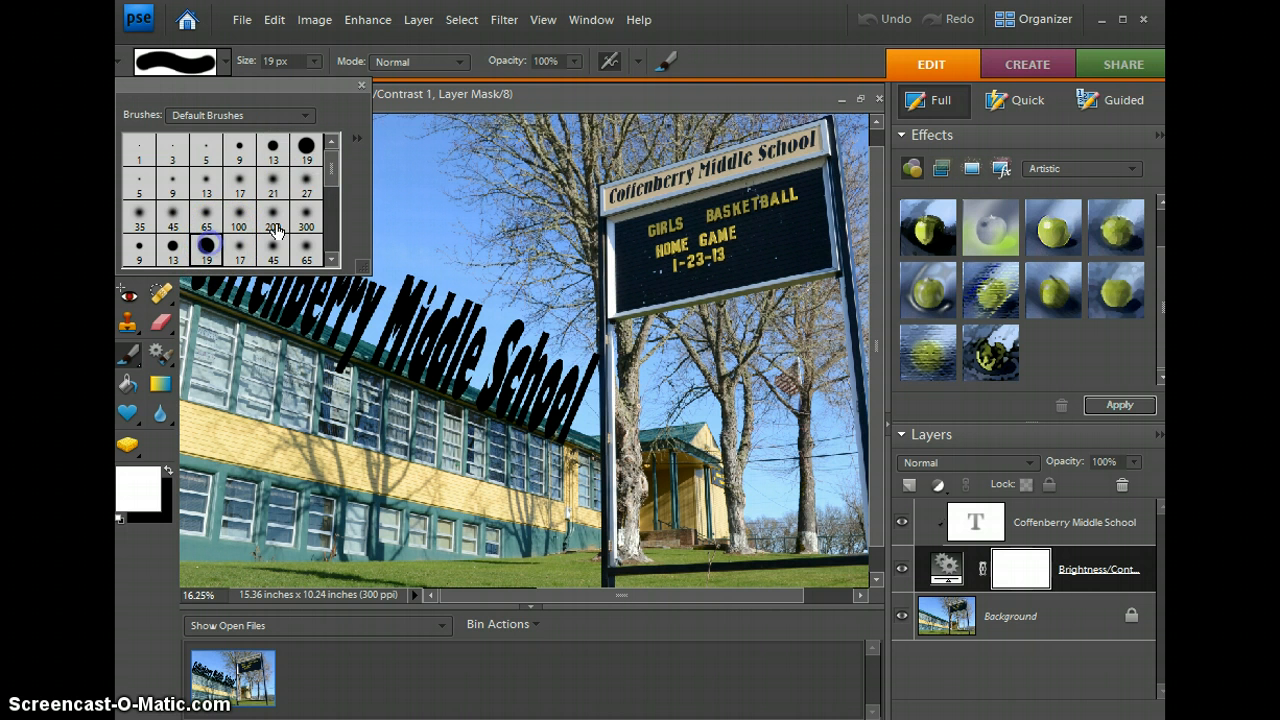
pyautogui.click(380, 211)
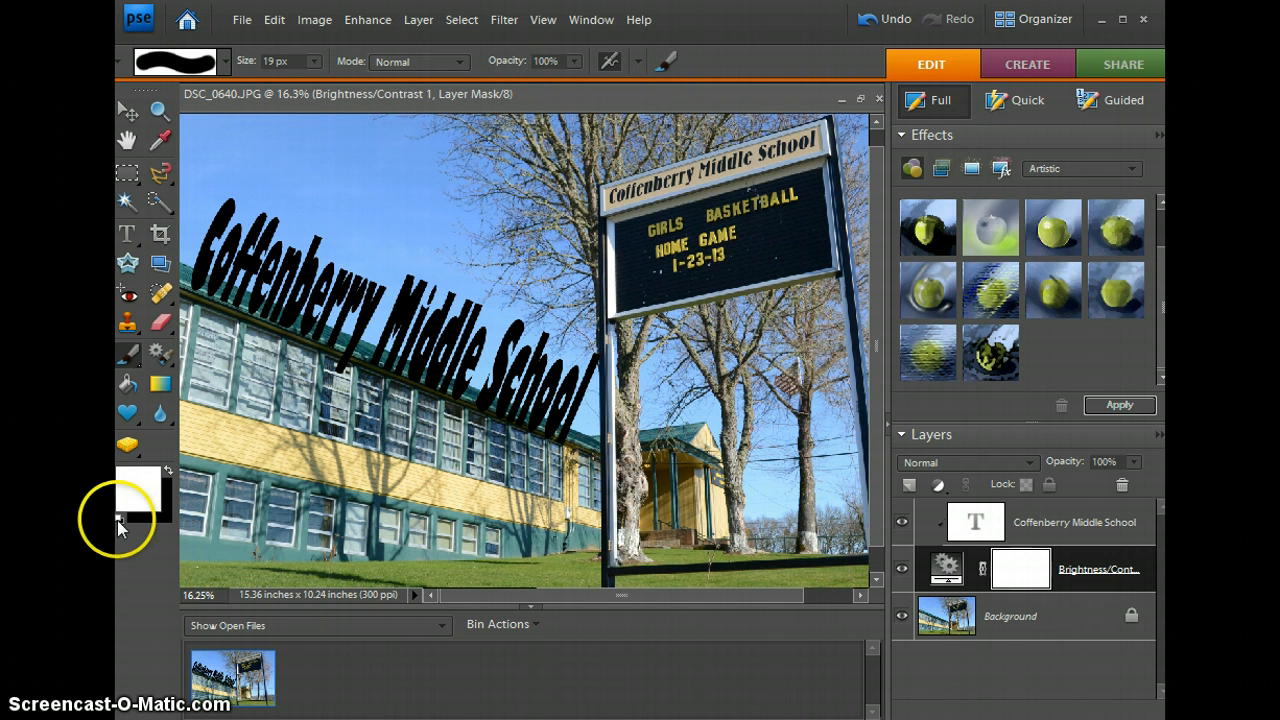
# Paint black on the Brightness/Contrast layer mask to hide the left stem of the "M" where it overlaps the roof
pyautogui.click(168, 470)
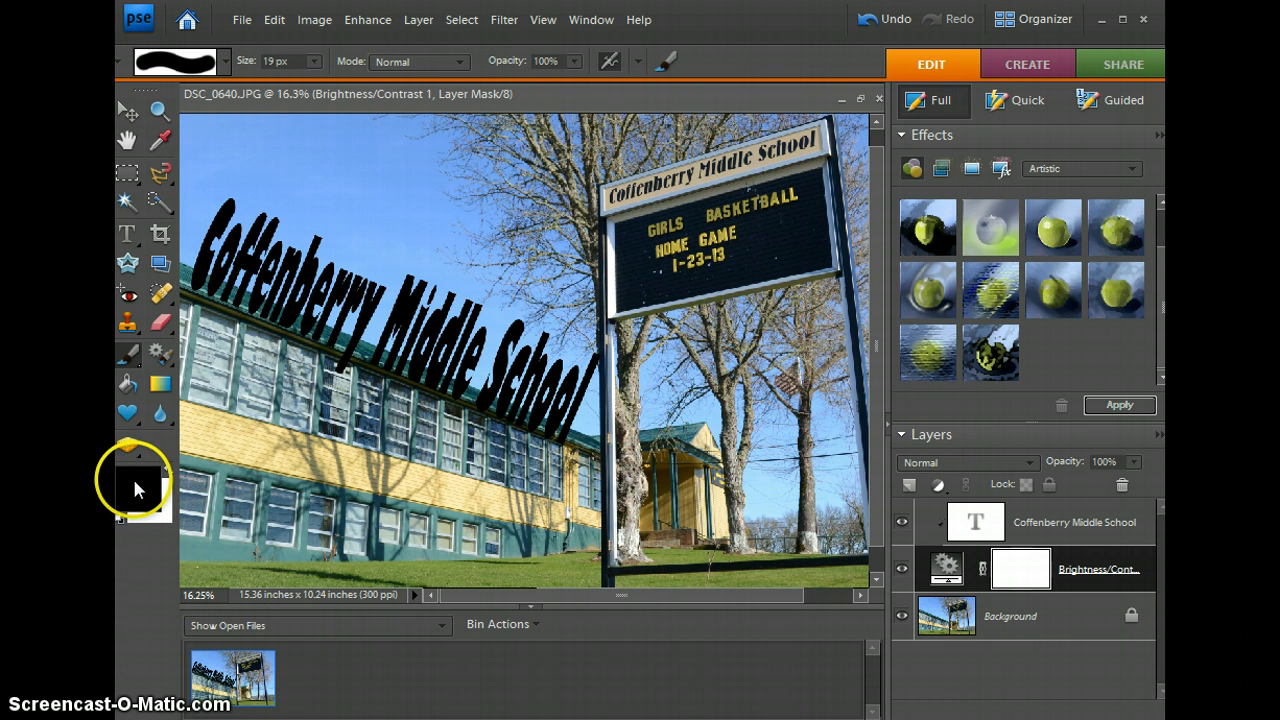
pyautogui.click(1020, 570)
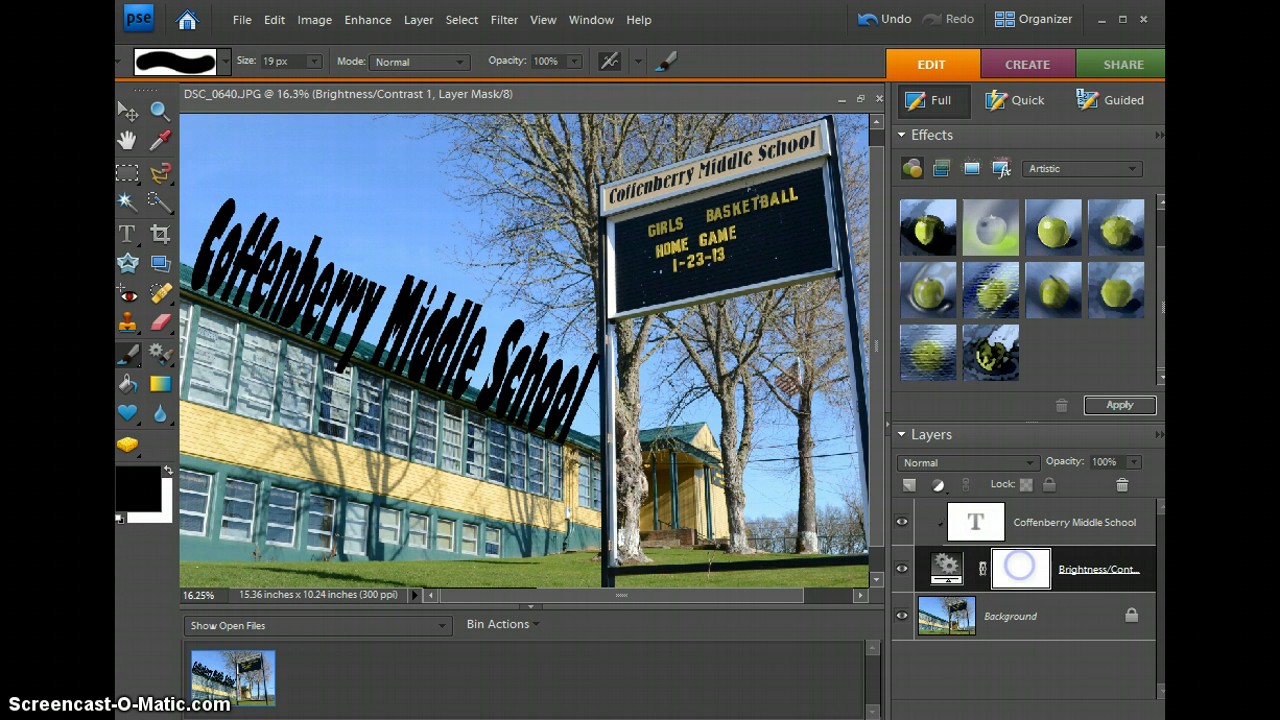
pyautogui.scroll(5, 388, 356)
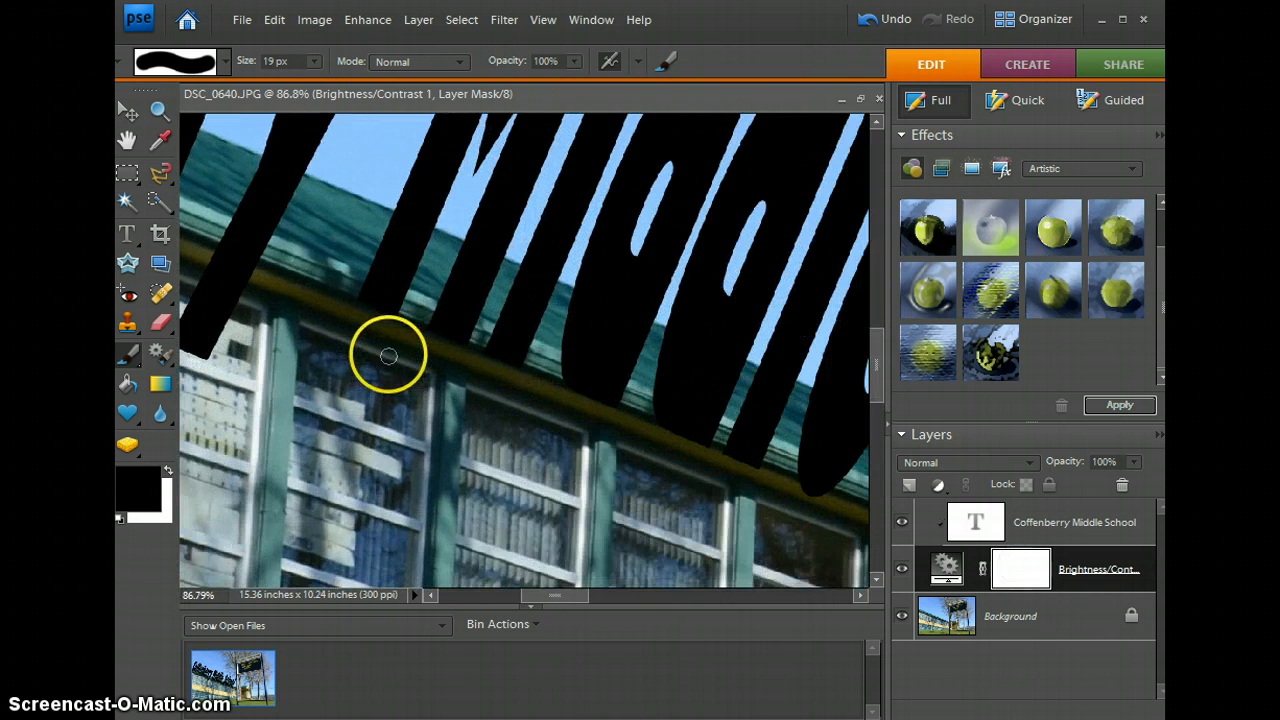
pyautogui.moveTo(572, 595)
pyautogui.mouseDown()
pyautogui.moveTo(550, 597)
pyautogui.moveTo(562, 597)
pyautogui.mouseUp()
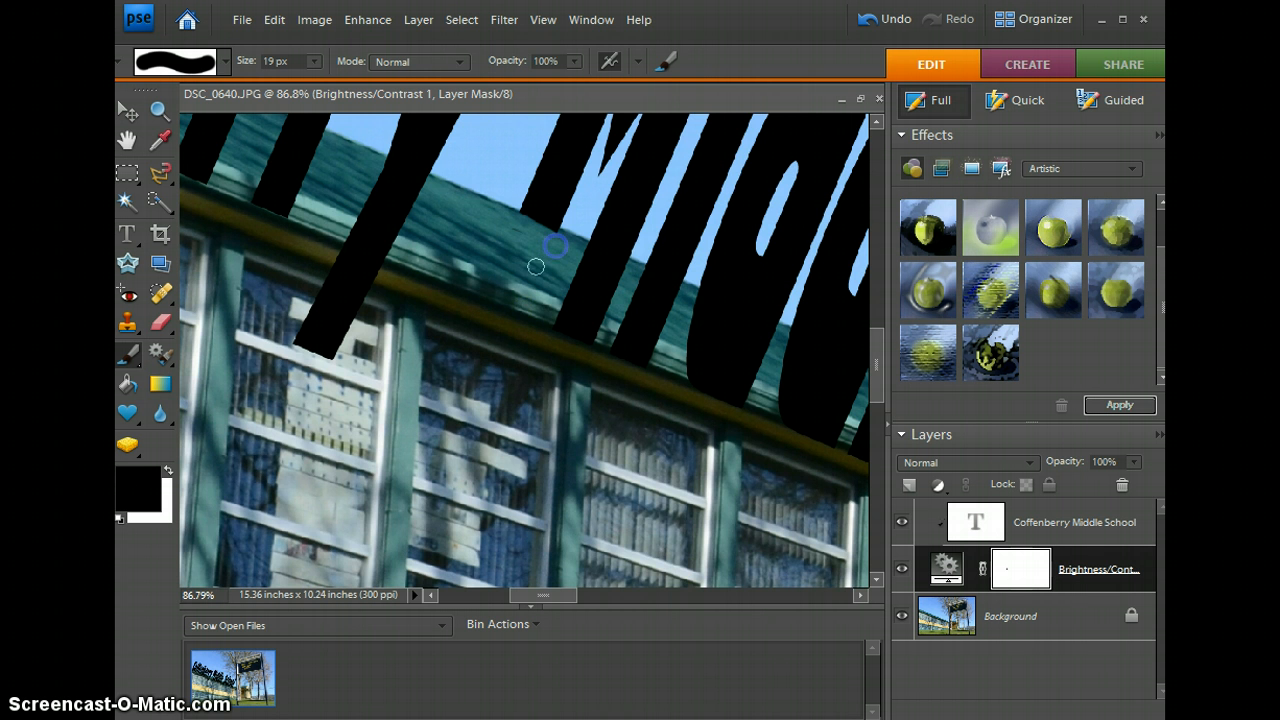
pyautogui.scroll(5, 530, 300)
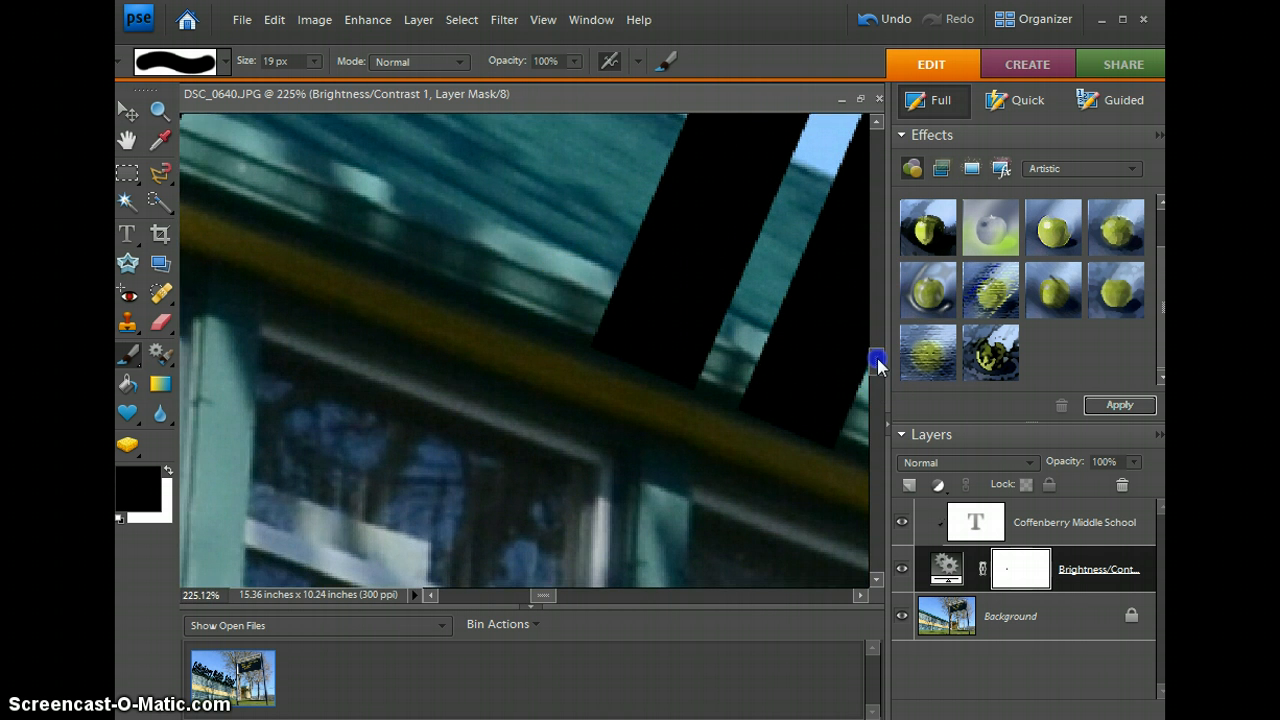
pyautogui.moveTo(877, 358); pyautogui.dragTo(879, 342)
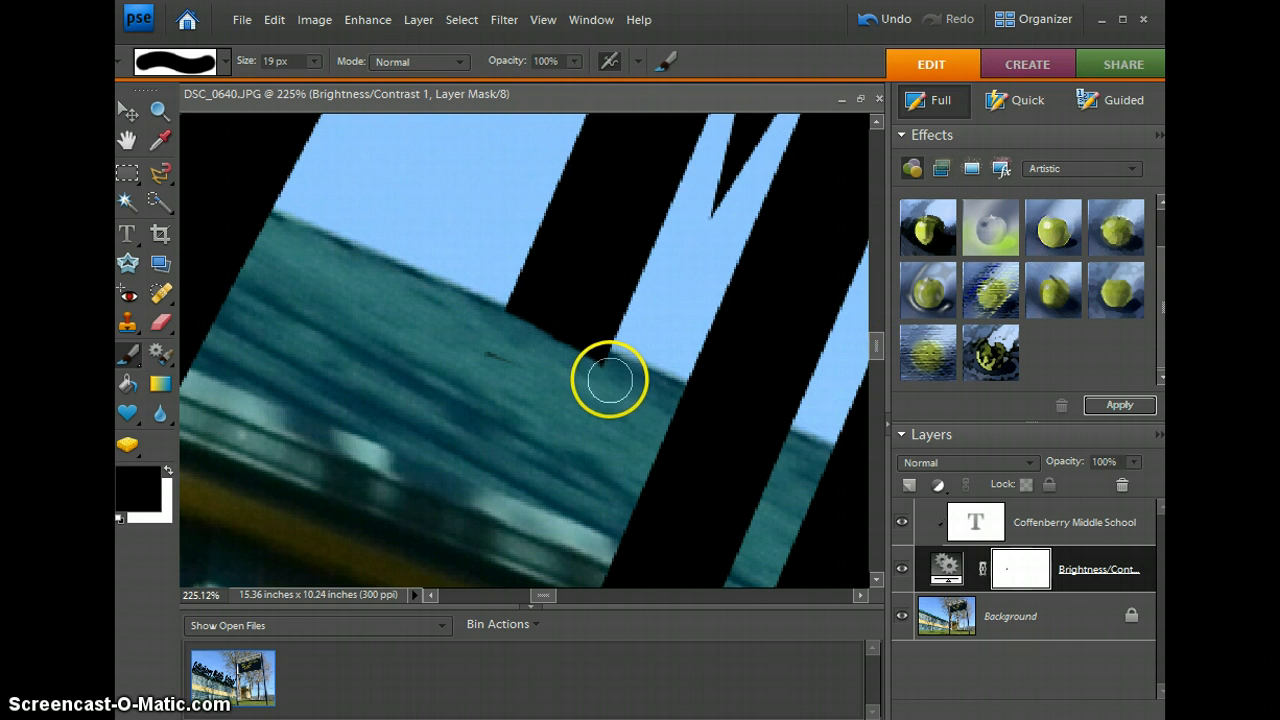
pyautogui.click(608, 379)
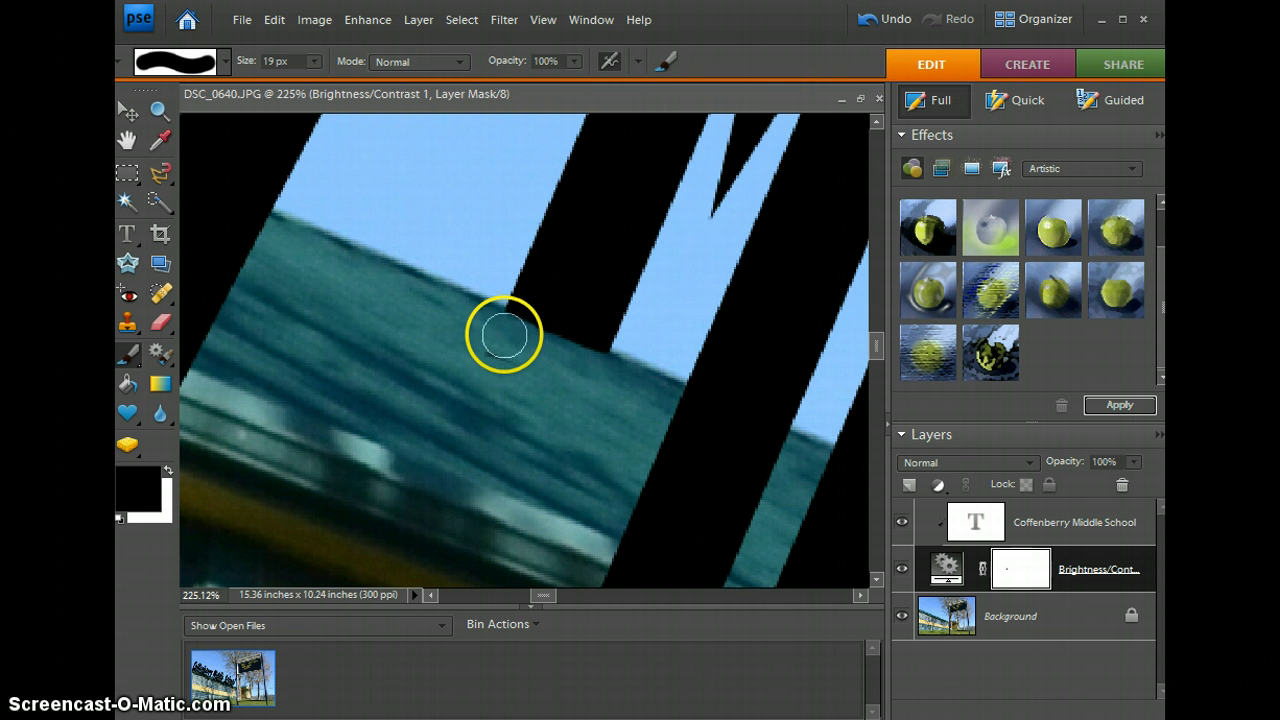
pyautogui.moveTo(504, 336); pyautogui.dragTo(527, 346)
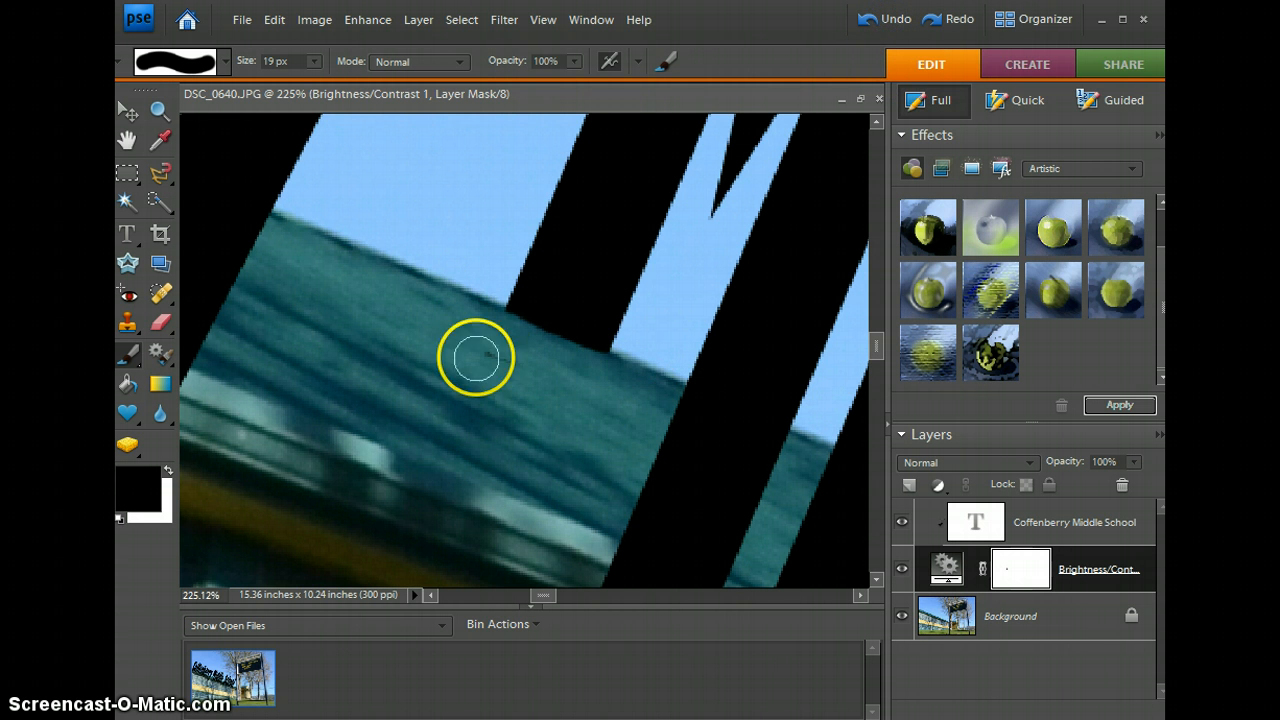
# Restore the hidden end of the "M" stem by painting white on the mask and hide it again with black
pyautogui.click(168, 470)
pyautogui.click(585, 371)
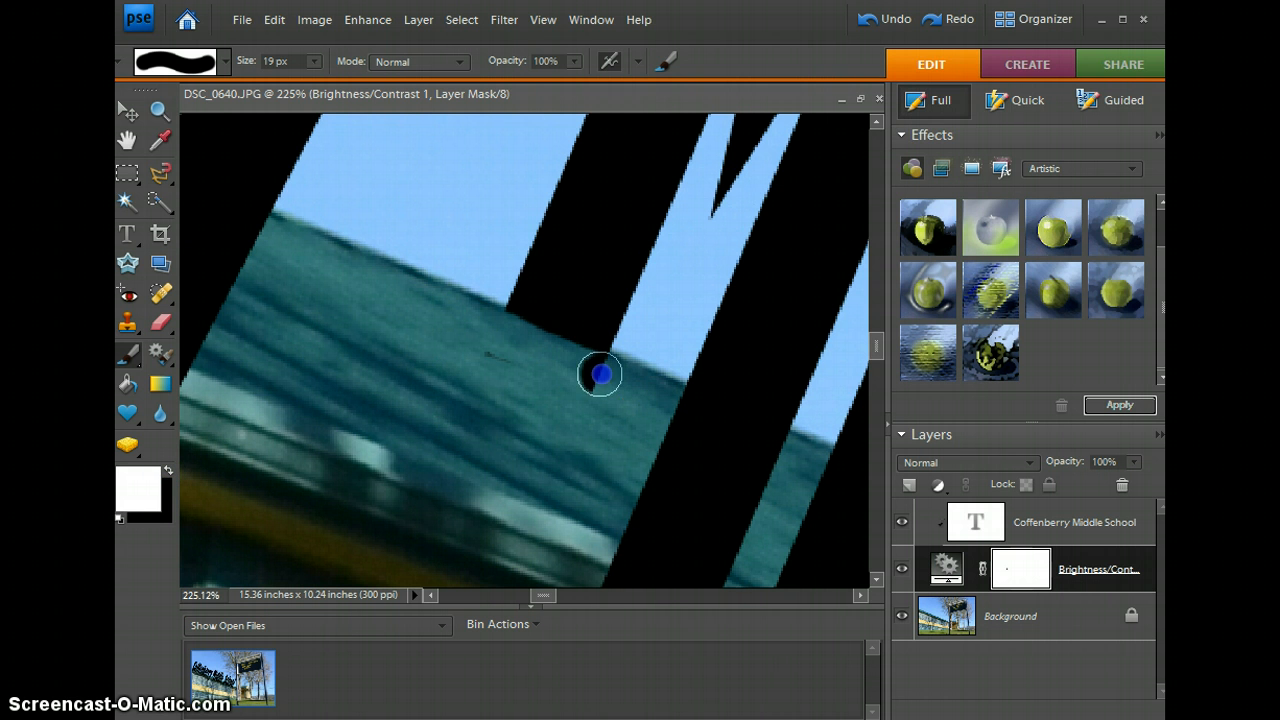
pyautogui.moveTo(585, 371); pyautogui.dragTo(551, 357)
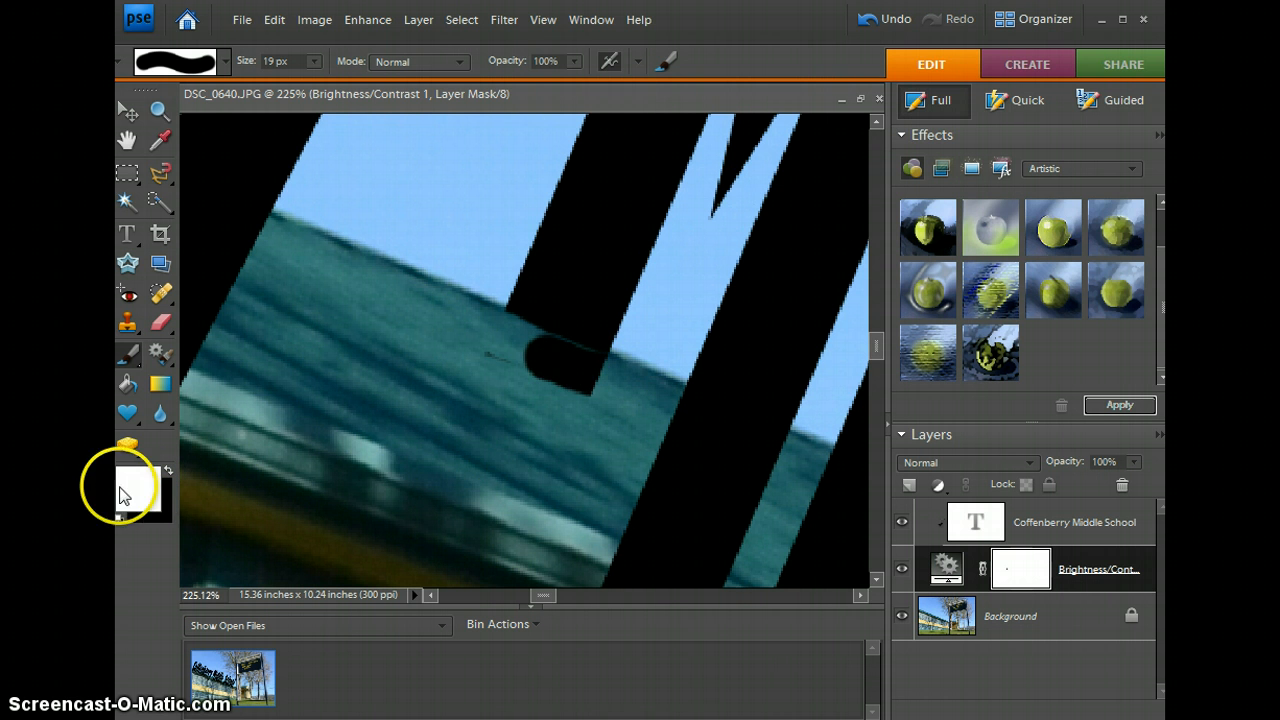
pyautogui.click(168, 470)
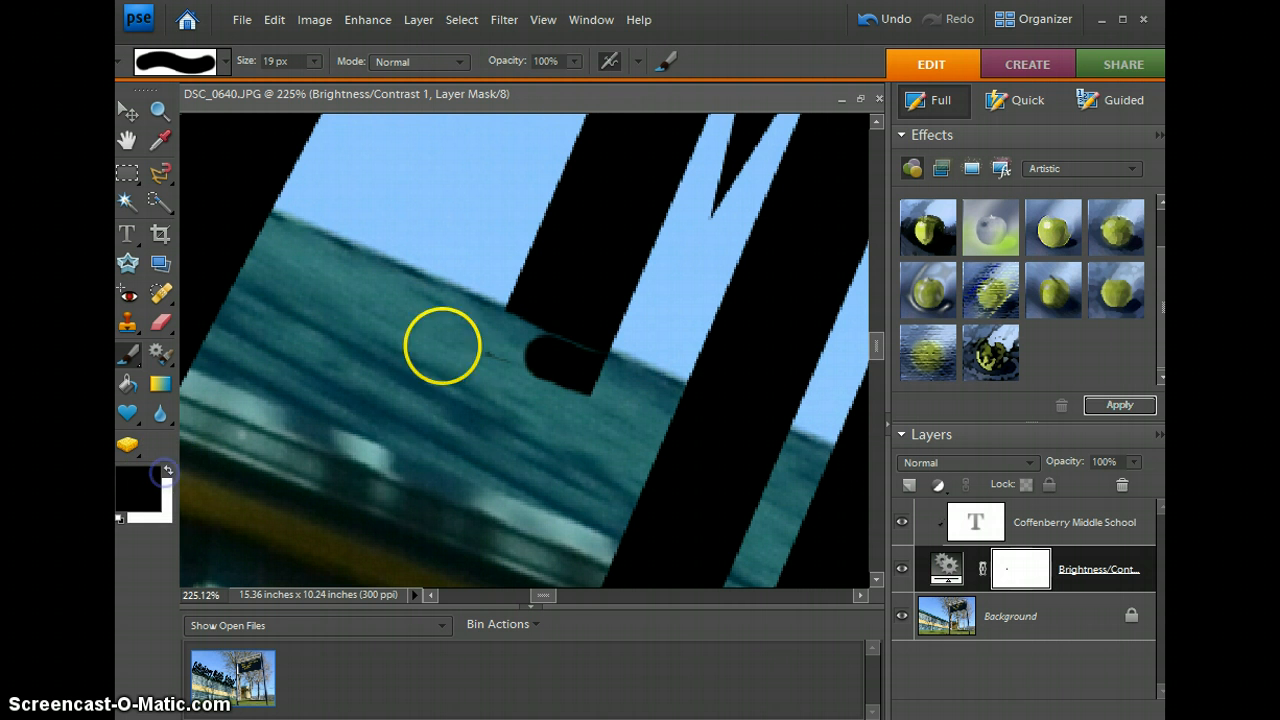
pyautogui.moveTo(500, 334); pyautogui.dragTo(586, 388)
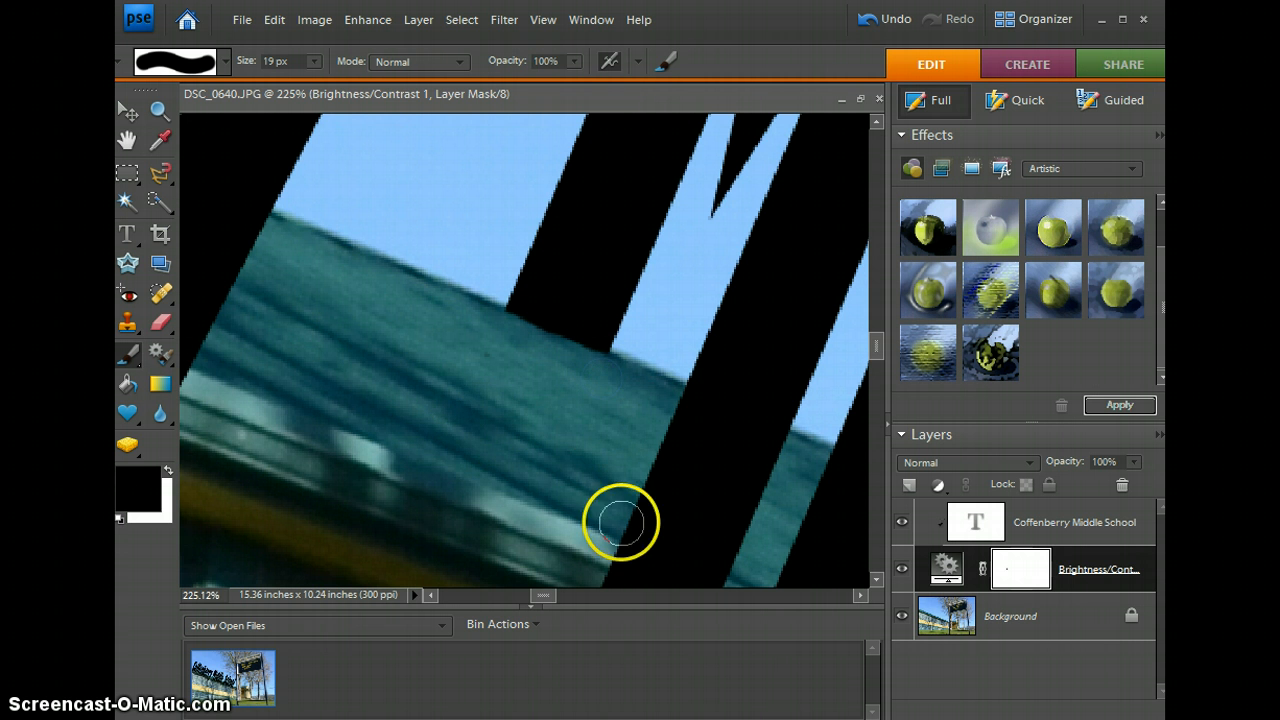
# Paint out the right stem of the "M" on the mask below the roof's top edge
pyautogui.scroll(-1, 648, 448)
pyautogui.moveTo(645, 420)
pyautogui.mouseDown()
pyautogui.moveTo(726, 451)
pyautogui.moveTo(634, 480)
pyautogui.moveTo(706, 537)
pyautogui.moveTo(666, 557)
pyautogui.moveTo(711, 546)
pyautogui.mouseUp()
pyautogui.moveTo(878, 352); pyautogui.dragTo(882, 385)
pyautogui.moveTo(669, 392); pyautogui.dragTo(707, 345)
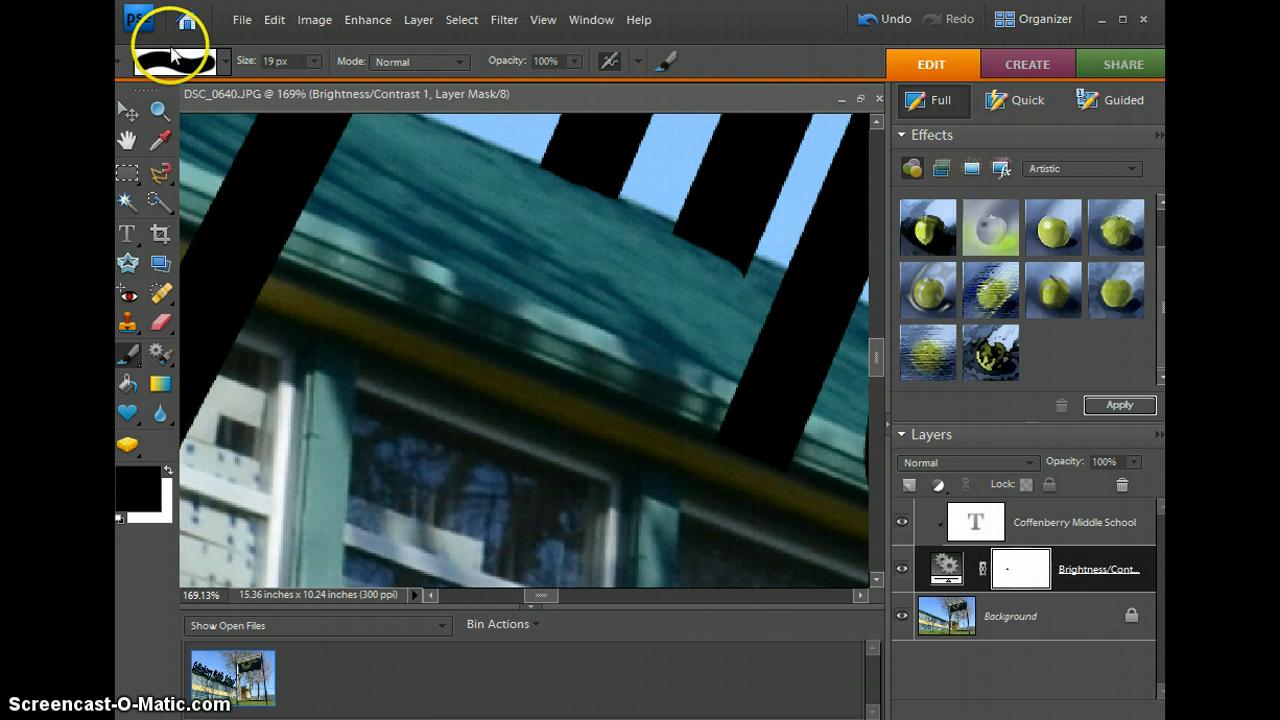
# Switch the brush set to Calligraphic Brushes and choose the thin slanted 20 px brush
pyautogui.click(227, 60)
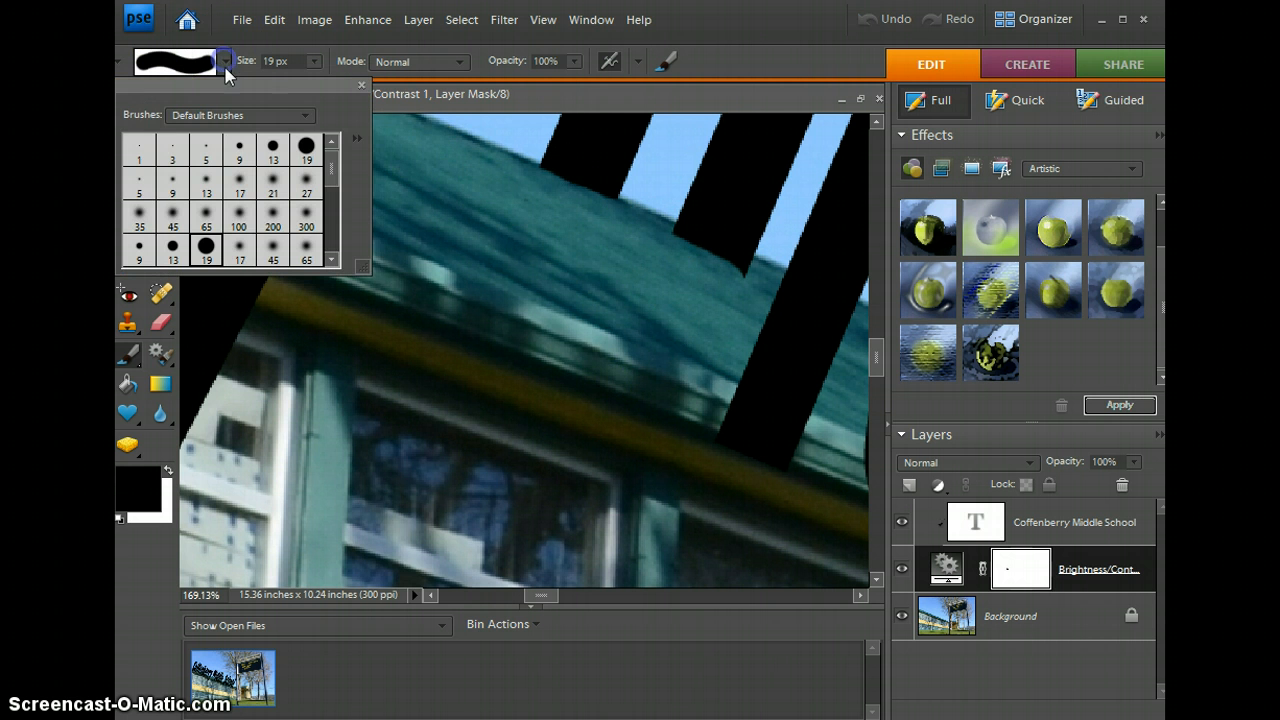
pyautogui.click(357, 143)
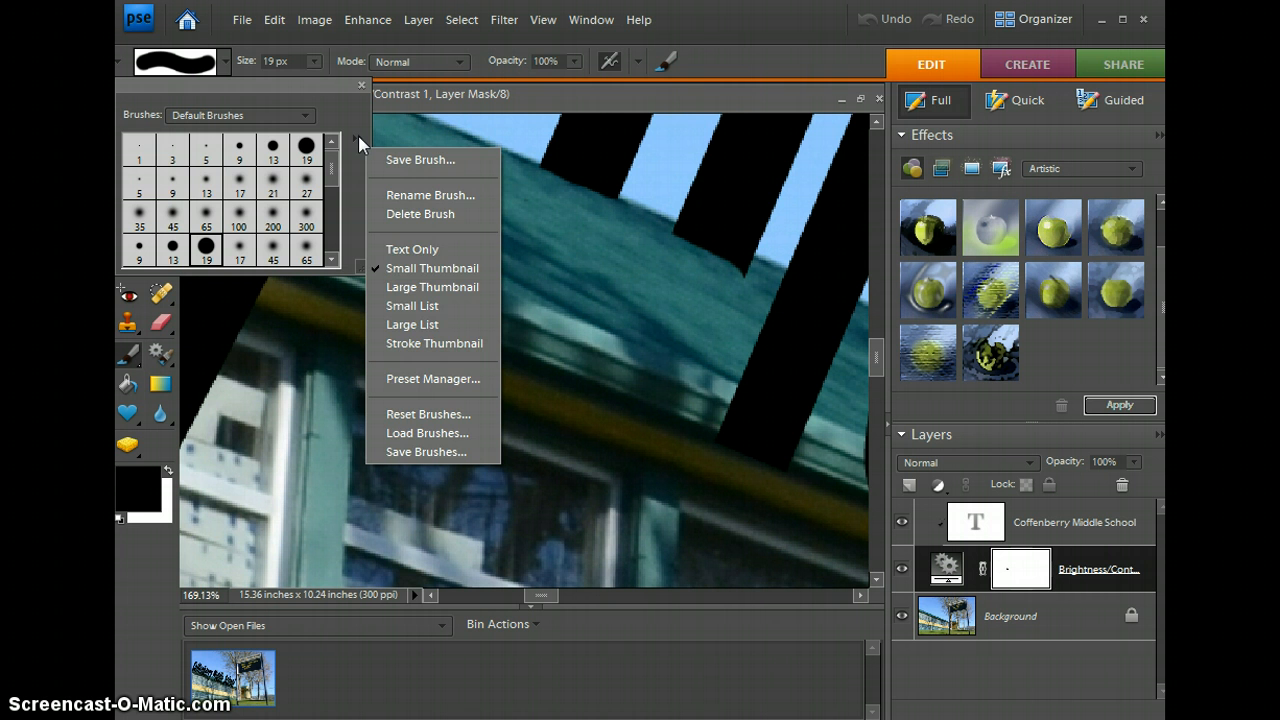
pyautogui.click(303, 115)
pyautogui.click(303, 115)
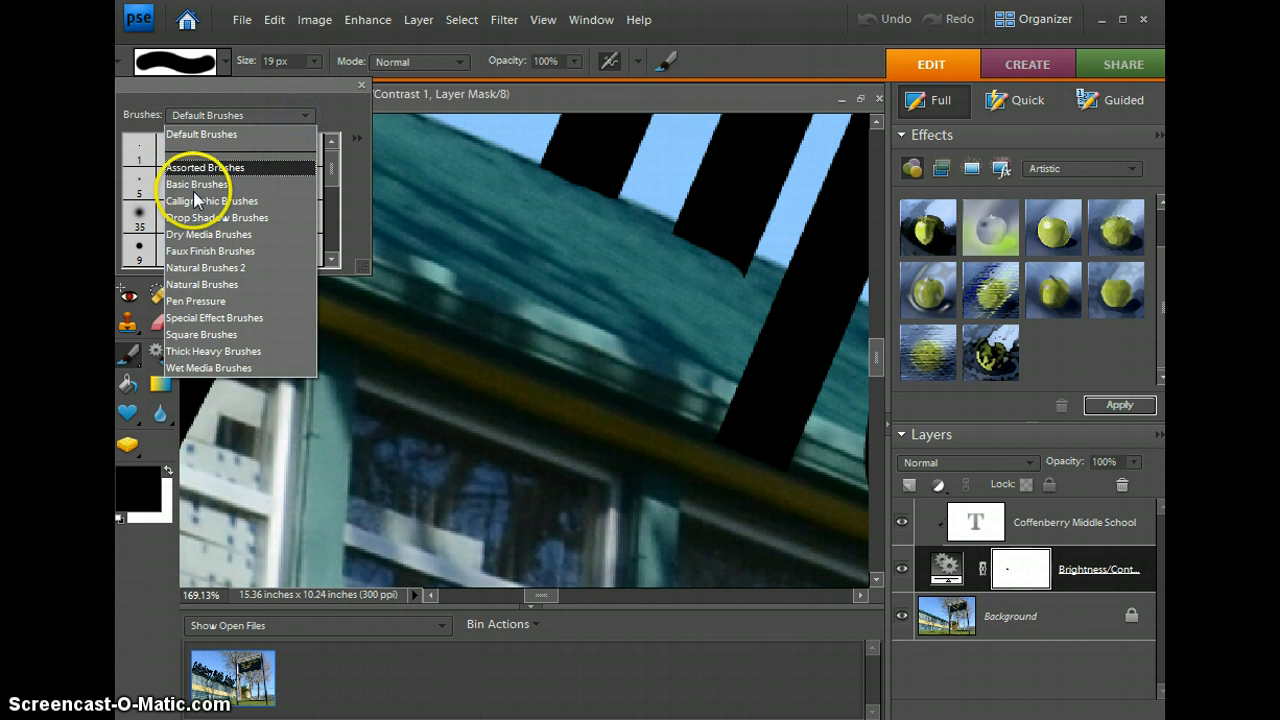
pyautogui.click(236, 201)
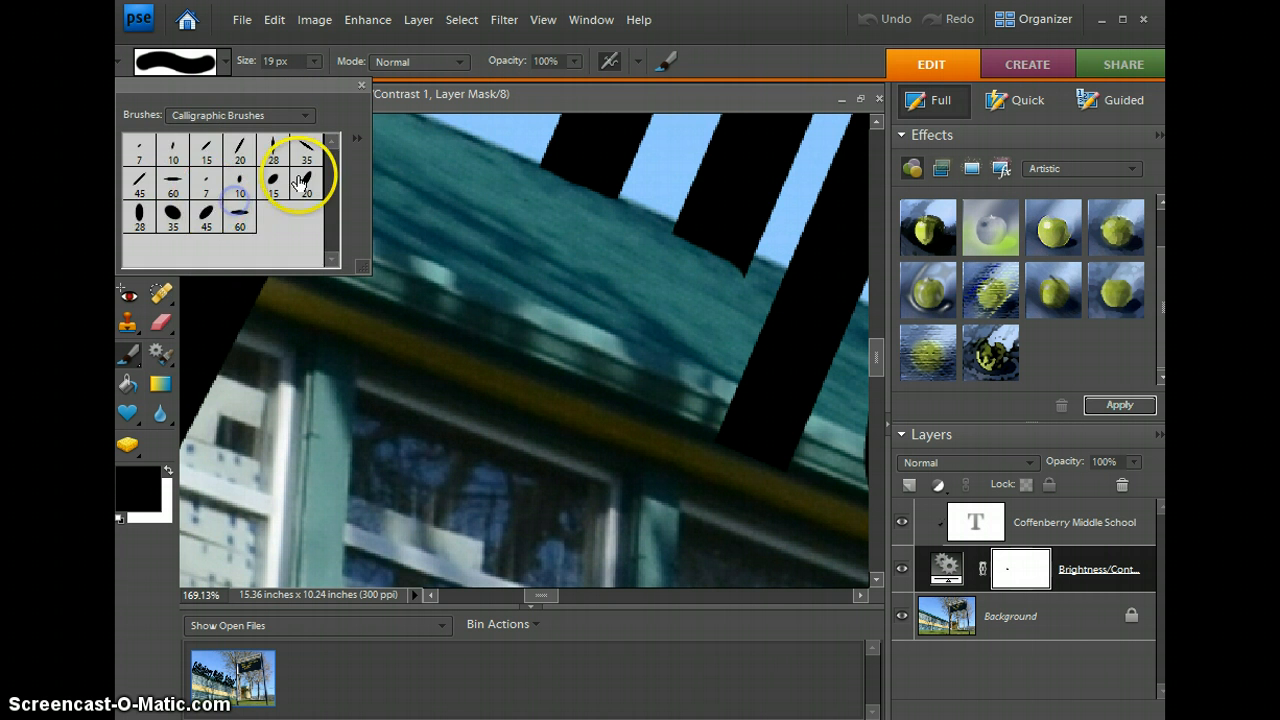
pyautogui.click(240, 163)
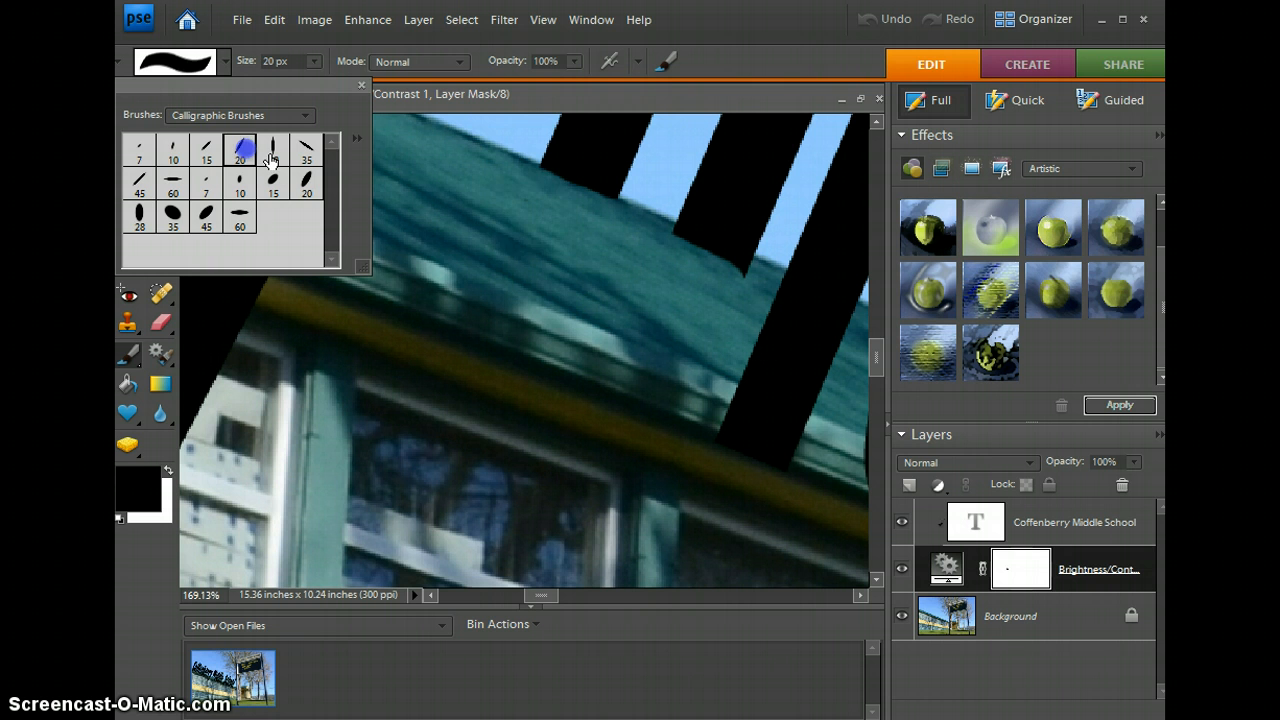
pyautogui.click(530, 183)
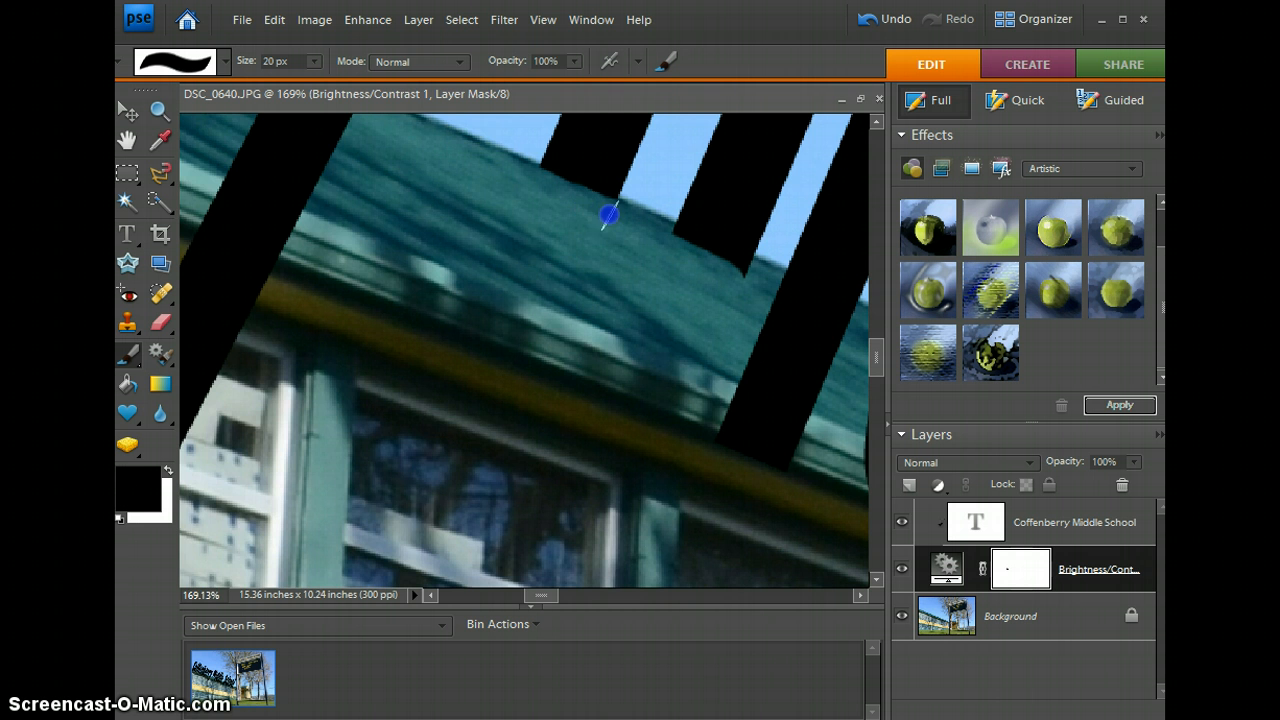
# Paint out the first "i" of "Middle" on the mask where it crosses the upper part of the roof
pyautogui.scroll(2, 720, 280)
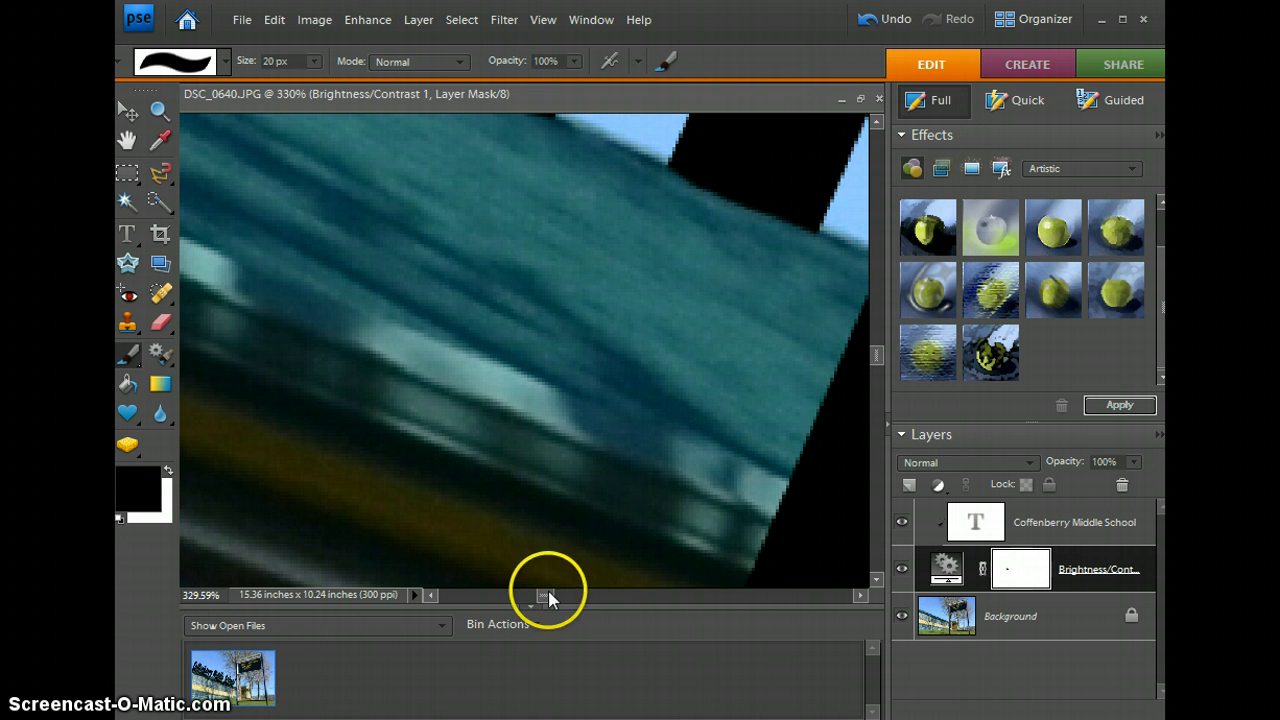
pyautogui.moveTo(546, 596); pyautogui.dragTo(555, 602)
pyautogui.moveTo(449, 291)
pyautogui.mouseDown()
pyautogui.moveTo(540, 339)
pyautogui.moveTo(462, 368)
pyautogui.mouseUp()
pyautogui.moveTo(587, 375)
pyautogui.mouseDown()
pyautogui.moveTo(434, 363)
pyautogui.moveTo(563, 477)
pyautogui.moveTo(382, 458)
pyautogui.mouseUp()
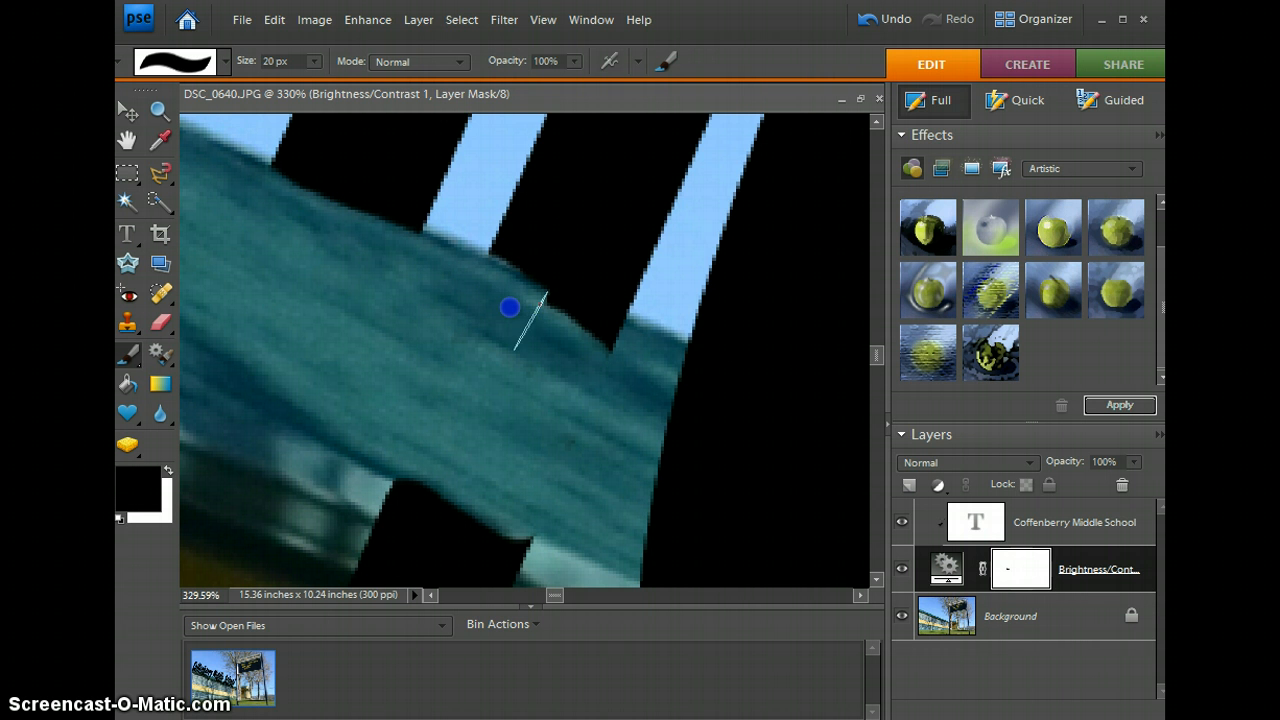
# Touch up the cut edge of the "i" along the roofline by painting the mask with white and black
pyautogui.click(168, 470)
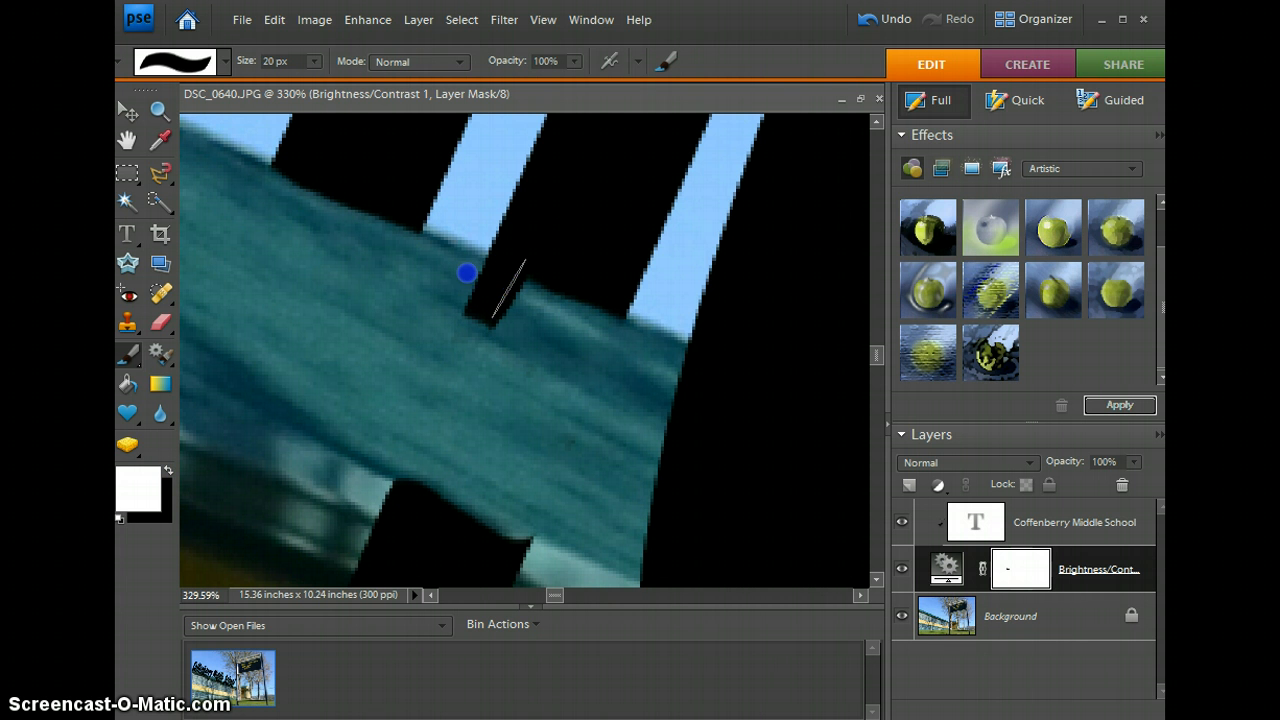
pyautogui.click(167, 470)
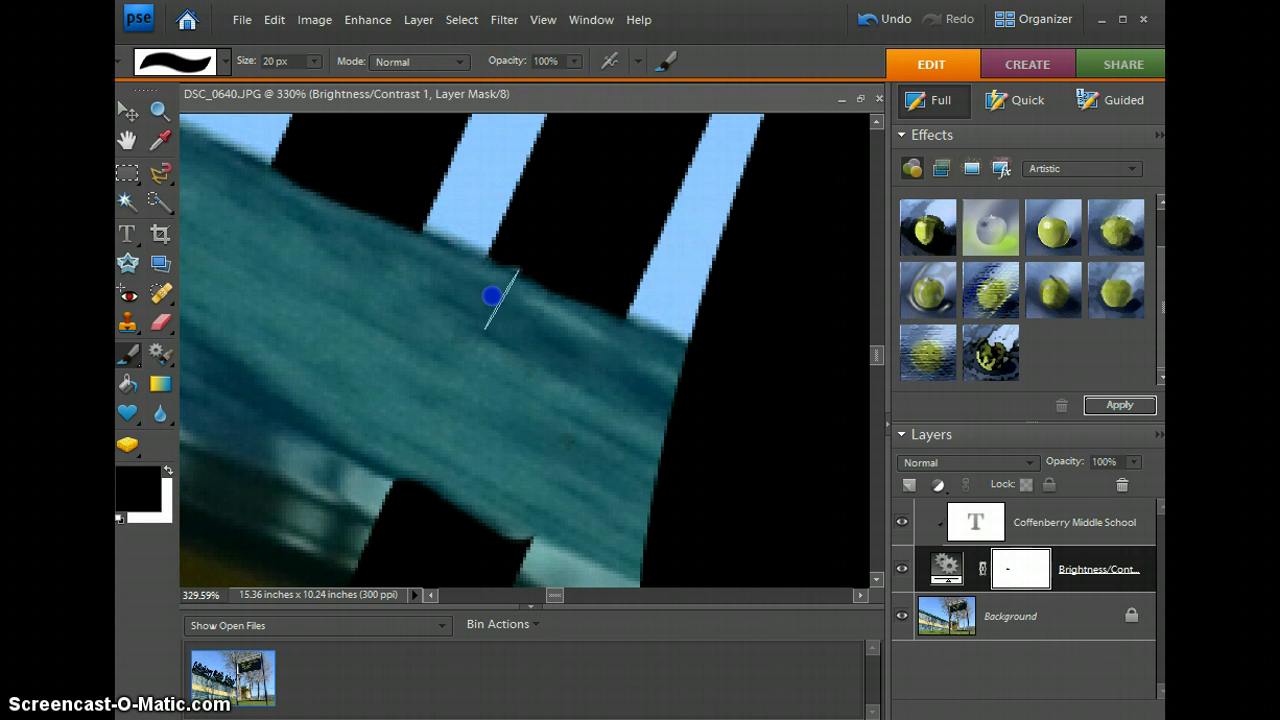
pyautogui.moveTo(492, 296)
pyautogui.mouseDown()
pyautogui.moveTo(573, 313)
pyautogui.moveTo(583, 302)
pyautogui.moveTo(448, 299)
pyautogui.moveTo(513, 316)
pyautogui.moveTo(458, 291)
pyautogui.mouseUp()
pyautogui.click(890, 20)
# Mask out the remaining lower piece of the "i" over the roof's eave
pyautogui.scroll(-1, 549, 475)
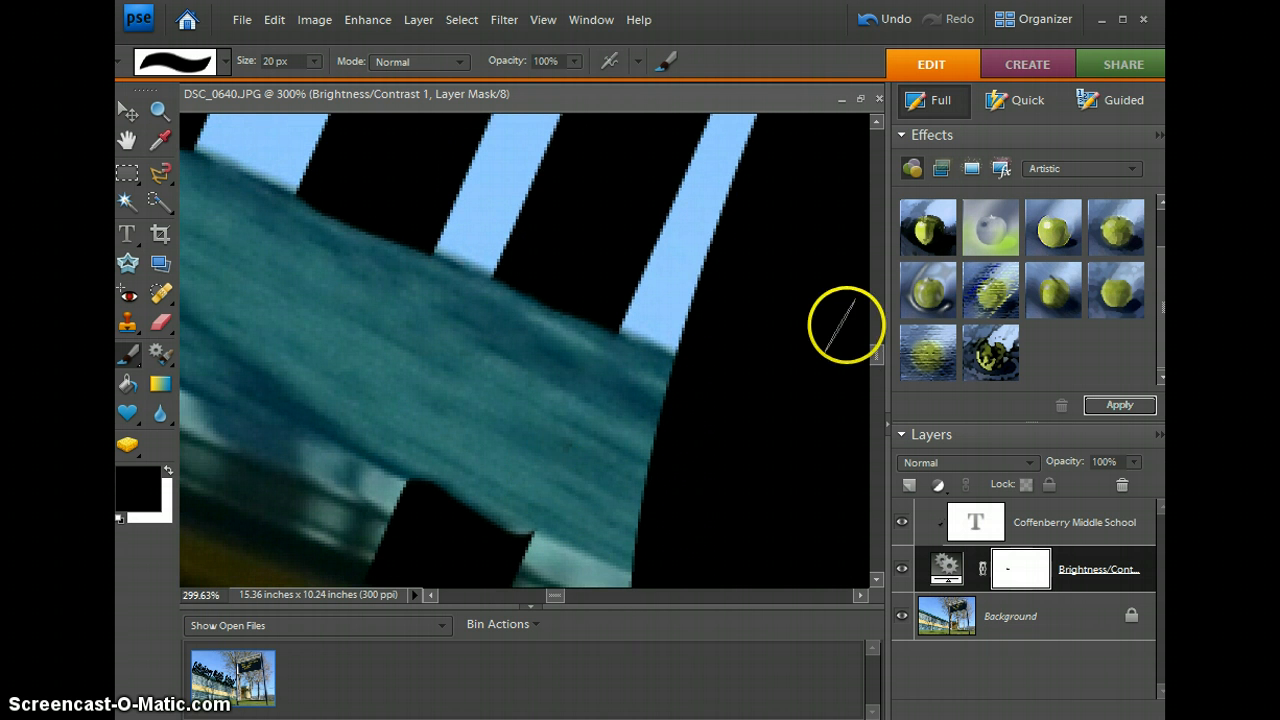
pyautogui.moveTo(877, 356); pyautogui.dragTo(878, 363)
pyautogui.moveTo(469, 350)
pyautogui.mouseDown()
pyautogui.moveTo(554, 406)
pyautogui.moveTo(374, 386)
pyautogui.moveTo(448, 454)
pyautogui.mouseUp()
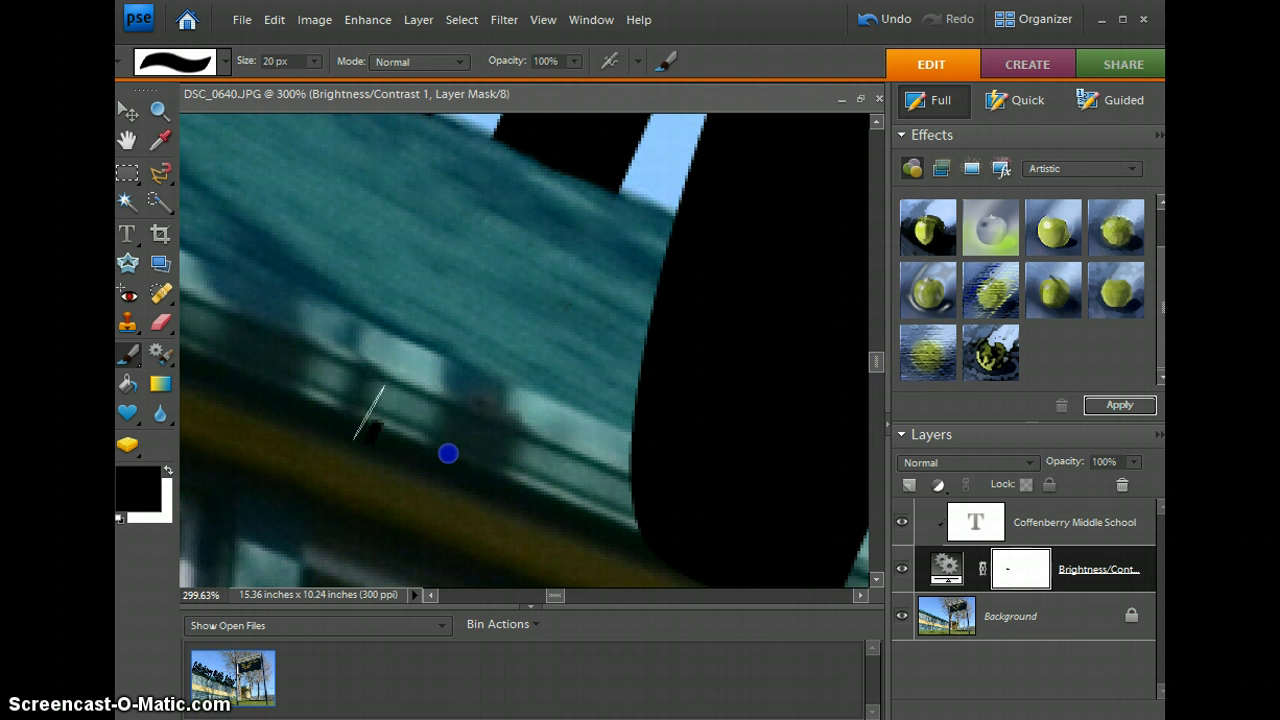
pyautogui.scroll(-3, 663, 417)
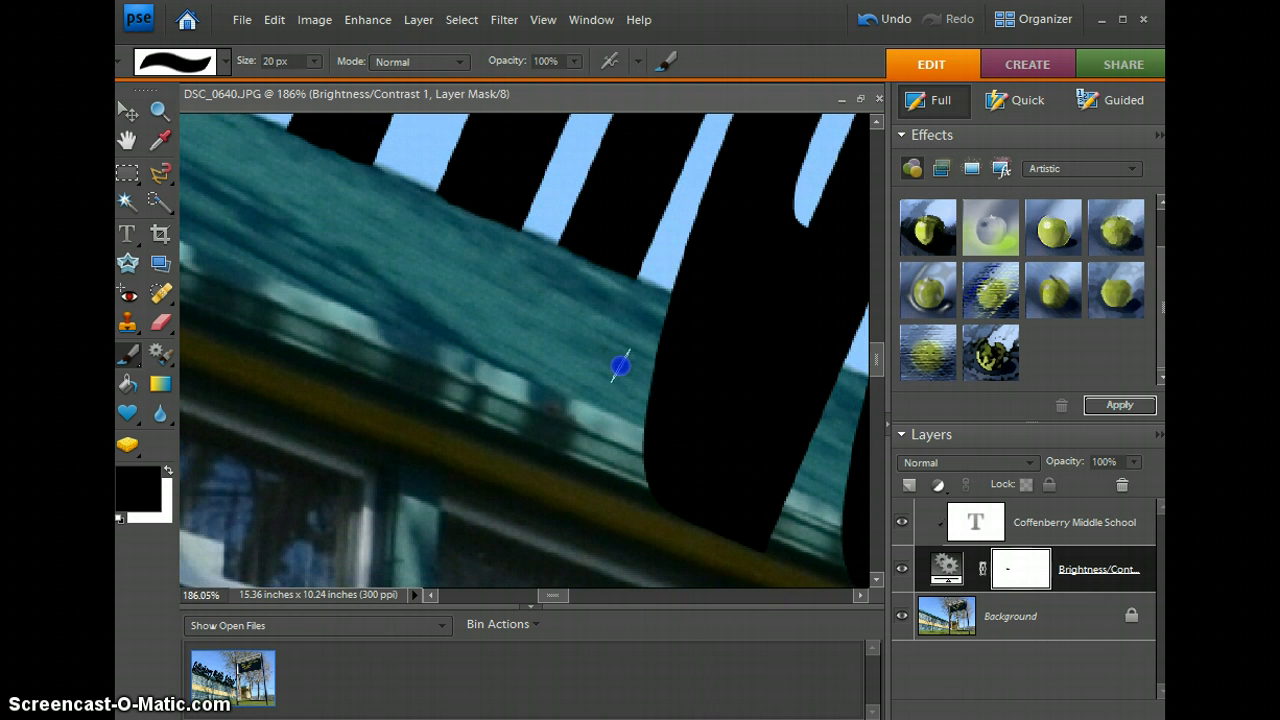
# Paint out the lower part of the first "d" of "Middle" on the mask, cutting it along the roofline
pyautogui.moveTo(620, 363)
pyautogui.mouseDown()
pyautogui.moveTo(760, 424)
pyautogui.moveTo(810, 477)
pyautogui.moveTo(593, 429)
pyautogui.moveTo(788, 457)
pyautogui.moveTo(688, 440)
pyautogui.moveTo(798, 528)
pyautogui.mouseUp()
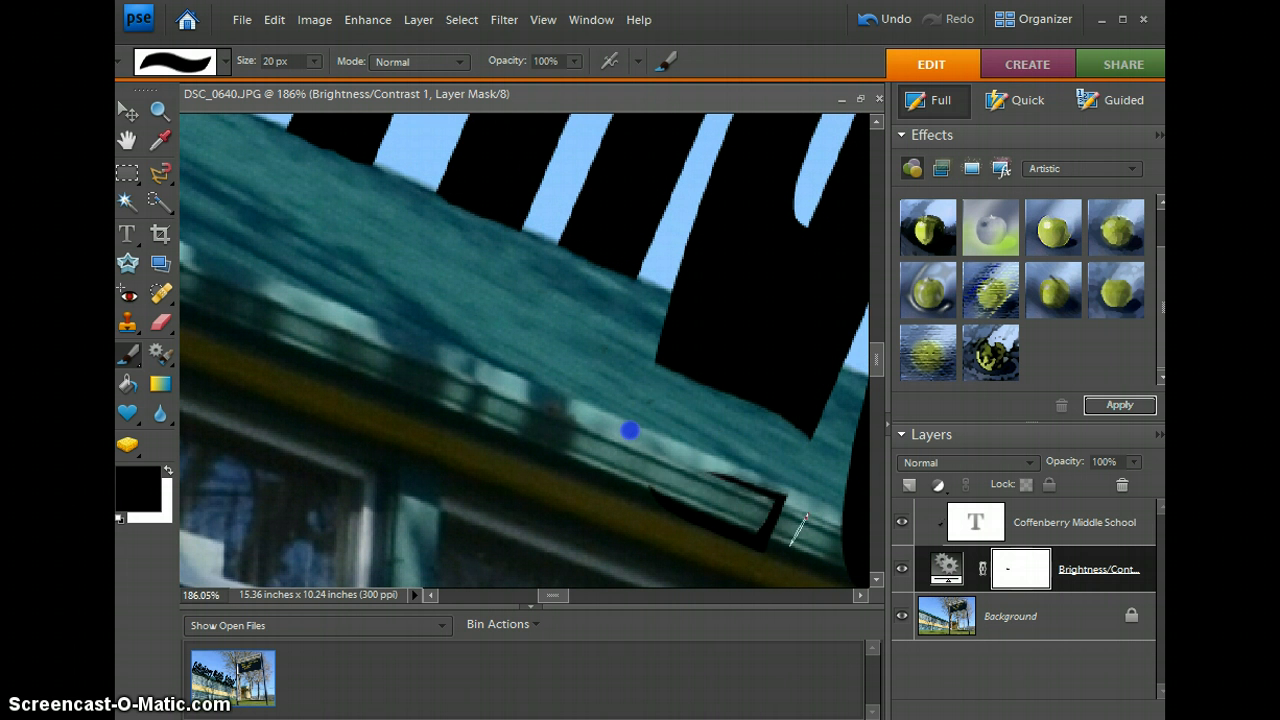
pyautogui.moveTo(618, 470)
pyautogui.mouseDown()
pyautogui.moveTo(826, 423)
pyautogui.moveTo(620, 351)
pyautogui.moveTo(648, 345)
pyautogui.moveTo(808, 423)
pyautogui.mouseUp()
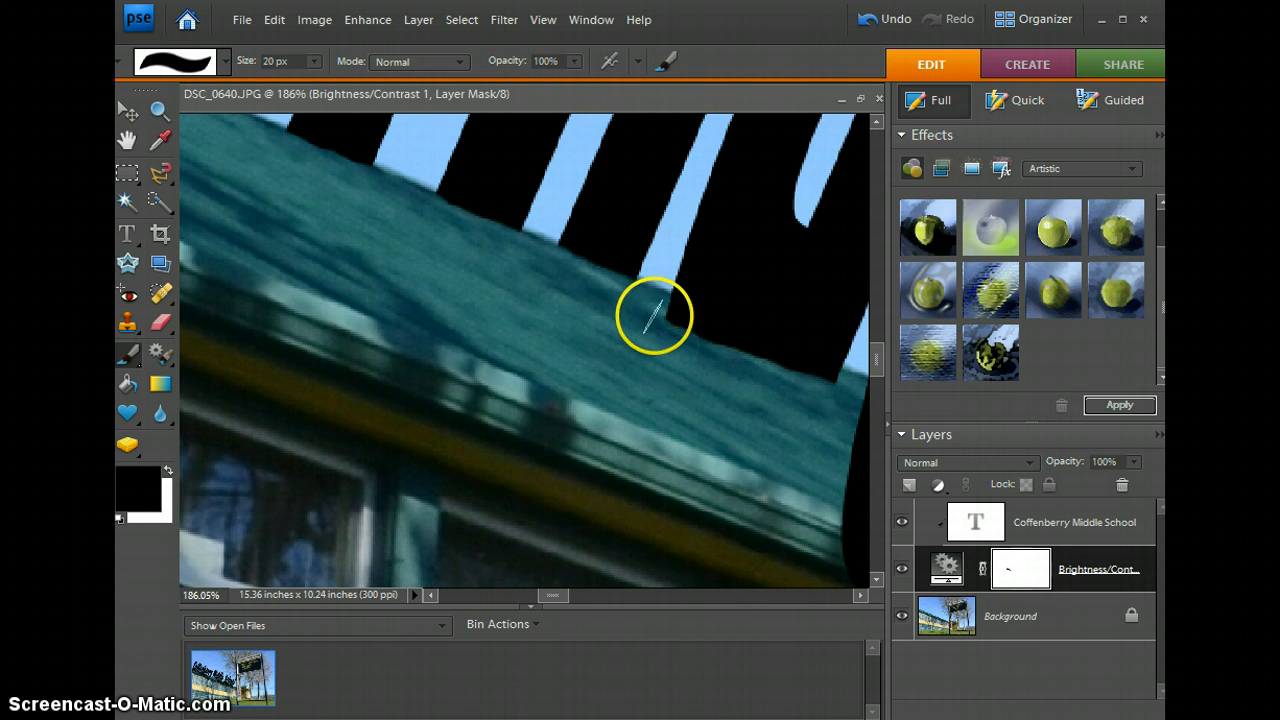
pyautogui.click(835, 389)
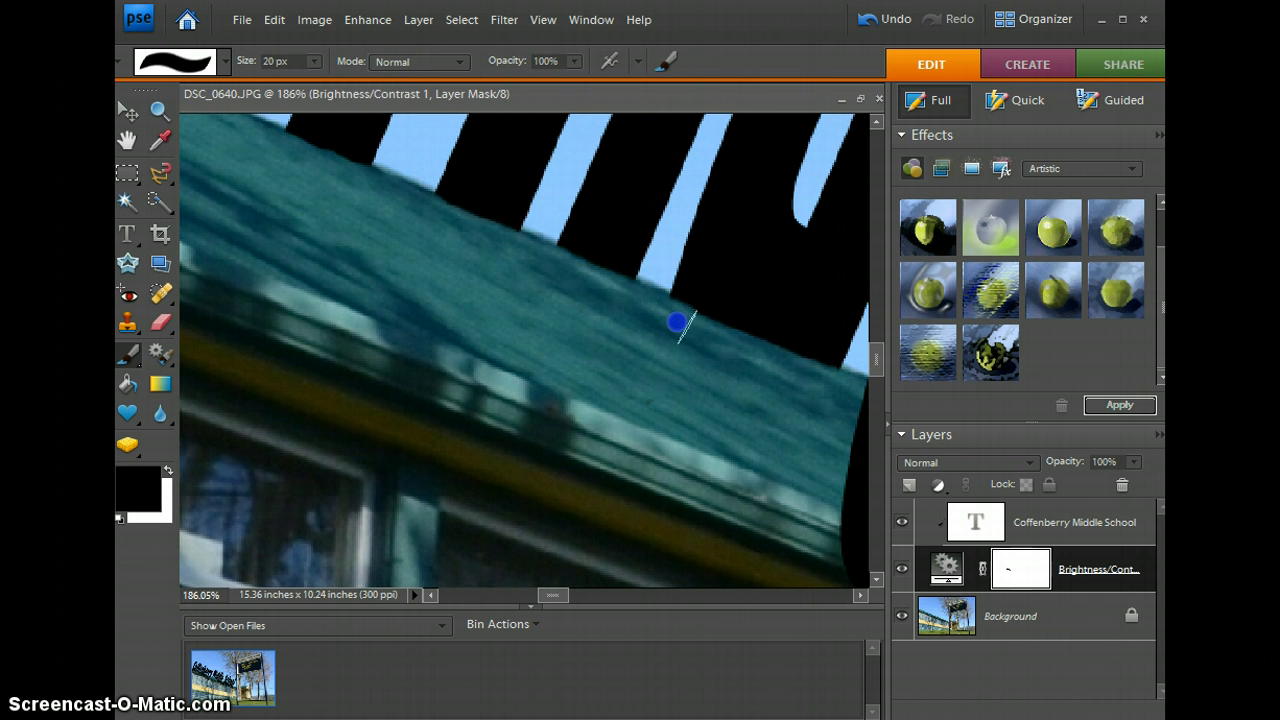
pyautogui.scroll(5, 823, 380)
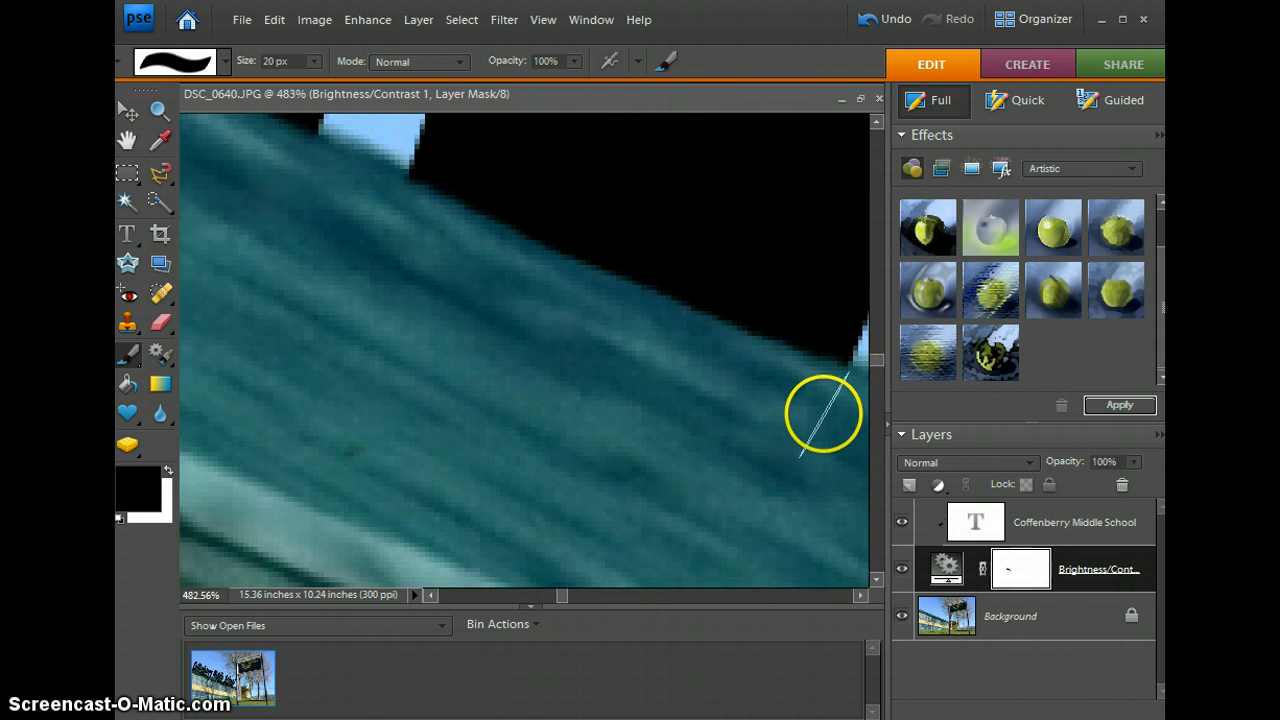
pyautogui.moveTo(877, 361); pyautogui.dragTo(872, 343)
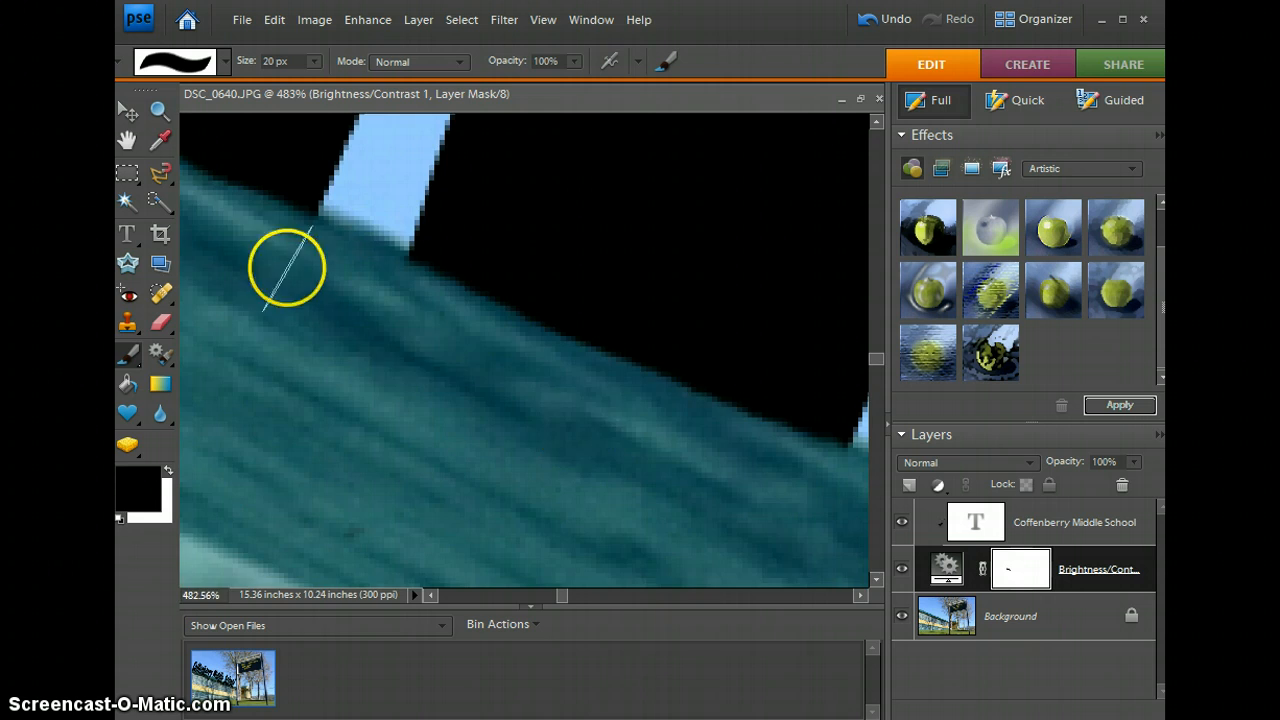
pyautogui.scroll(-6, 520, 310)
pyautogui.scroll(-10, 552, 312)
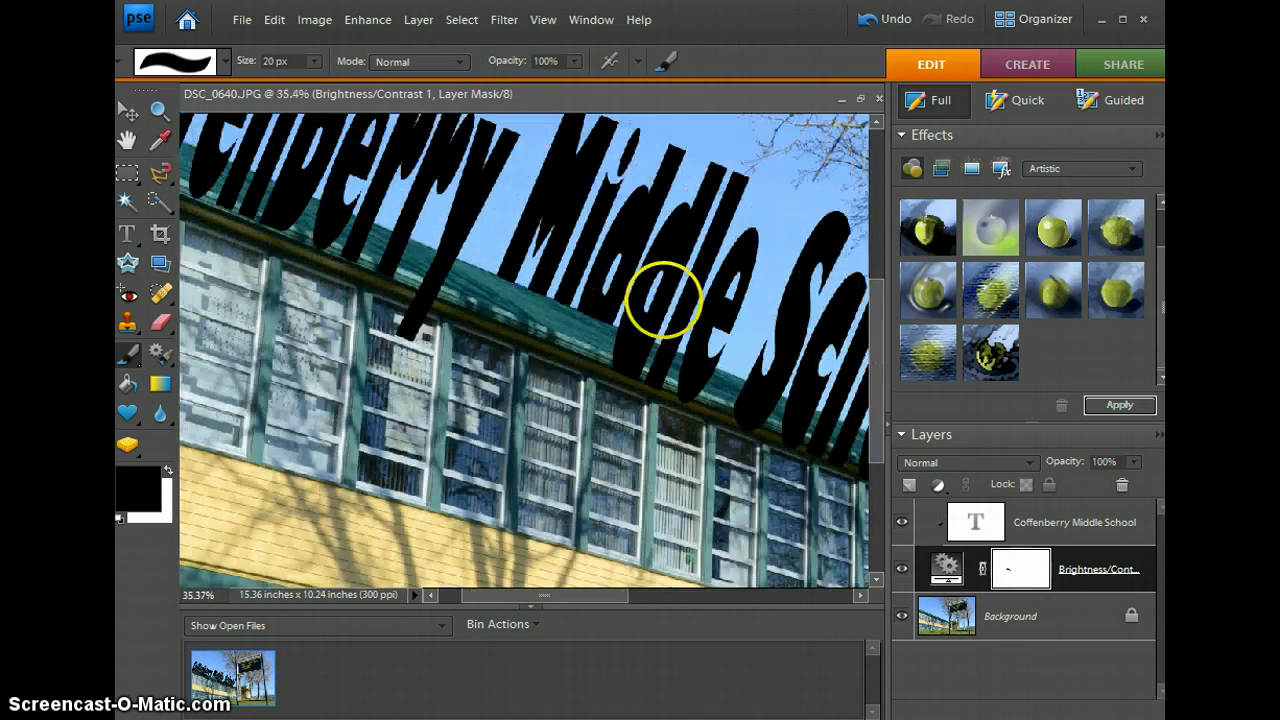
pyautogui.scroll(-1, 715, 337)
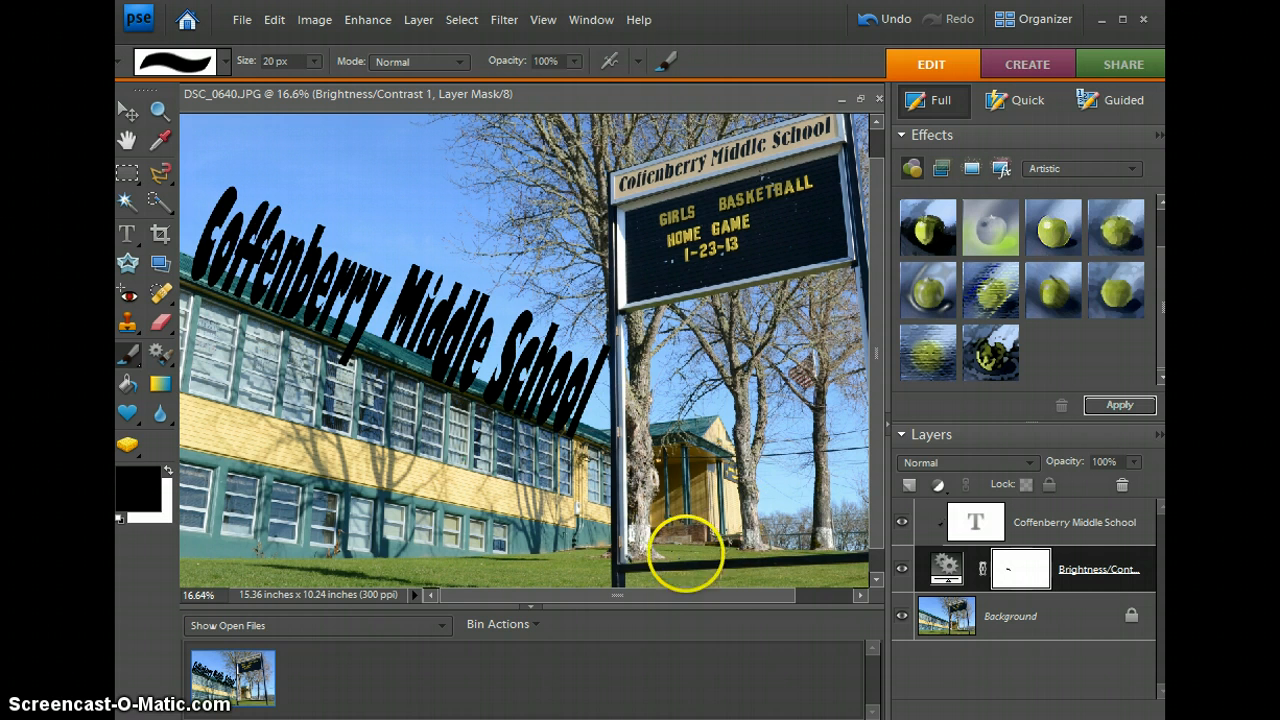
# Enlarge the brush to 65 px and roughly mask out the lower parts of "School" where the letters cover the roof and eave
pyautogui.scroll(5, 537, 448)
pyautogui.scroll(1, 537, 448)
pyautogui.moveTo(648, 598); pyautogui.dragTo(616, 597)
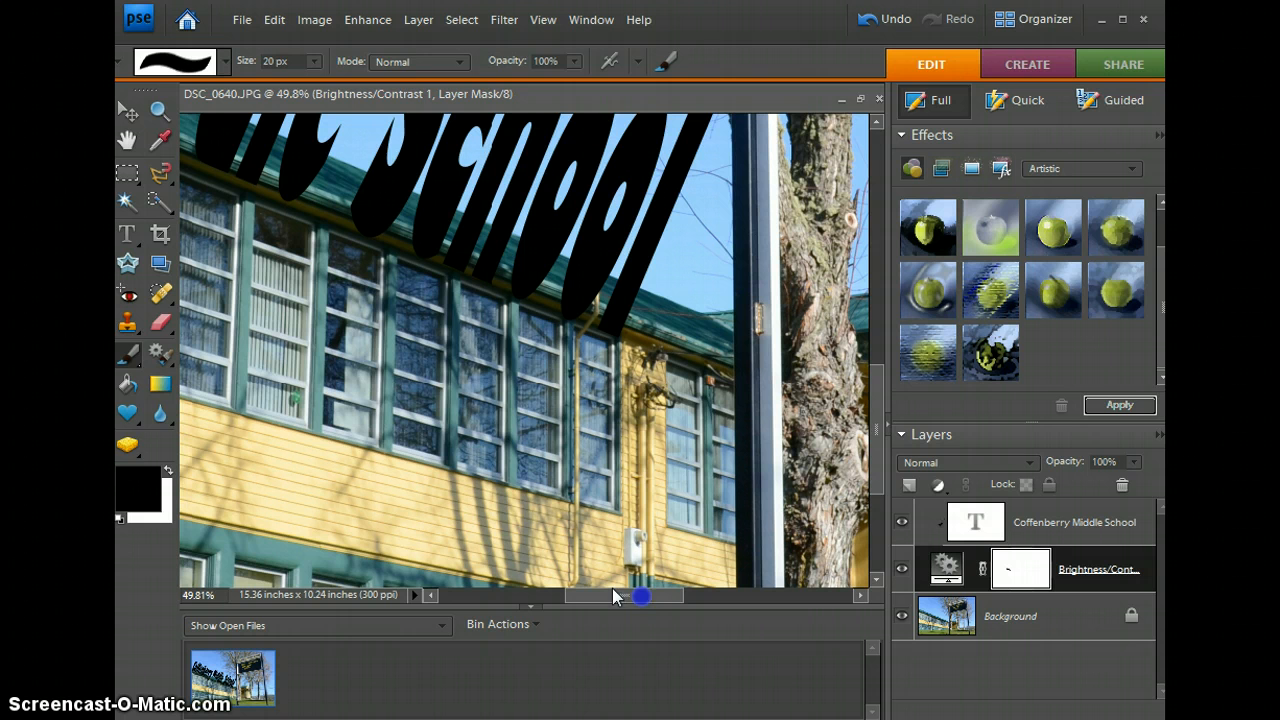
pyautogui.click(313, 62)
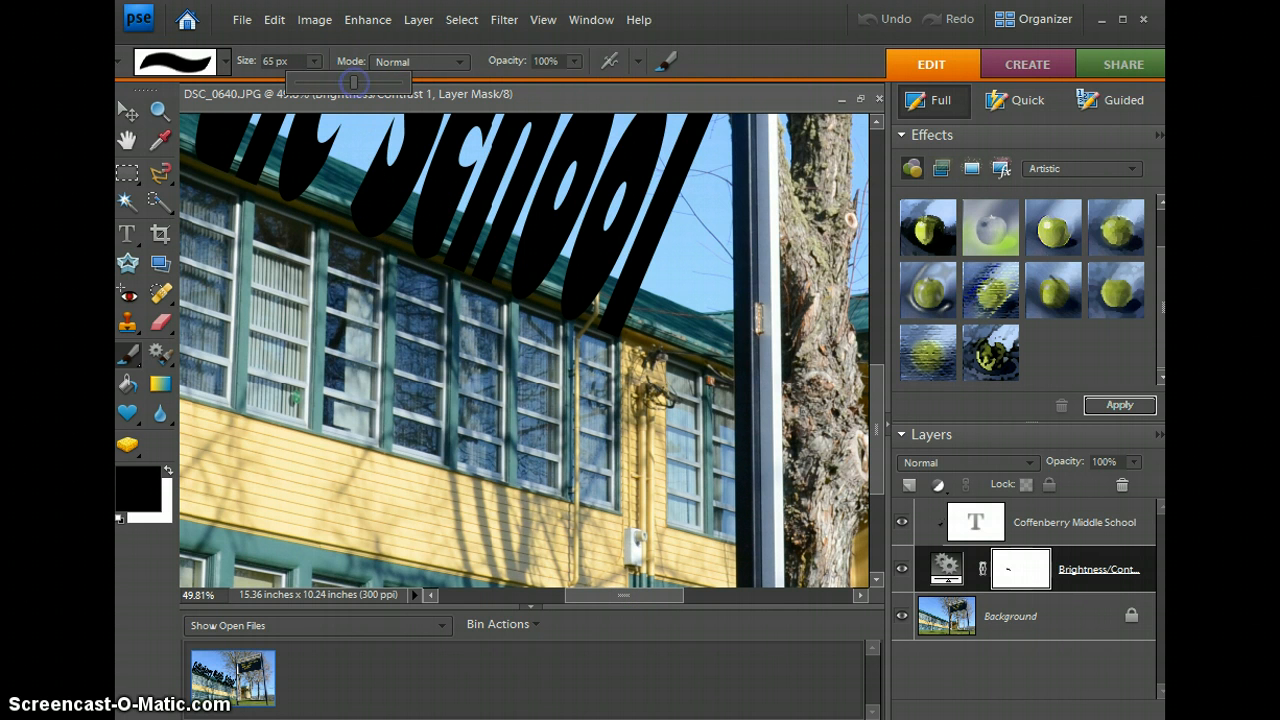
pyautogui.click(1020, 567)
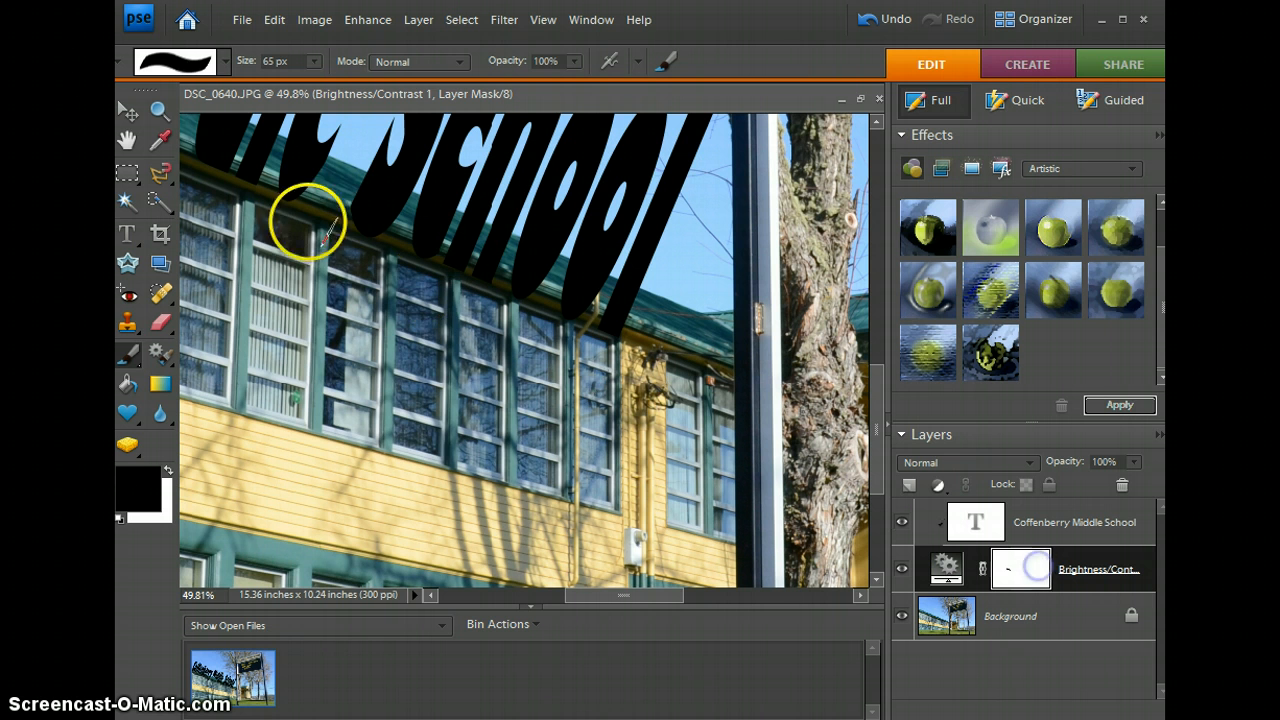
pyautogui.moveTo(327, 232)
pyautogui.mouseDown()
pyautogui.moveTo(360, 205)
pyautogui.moveTo(651, 331)
pyautogui.moveTo(467, 246)
pyautogui.mouseUp()
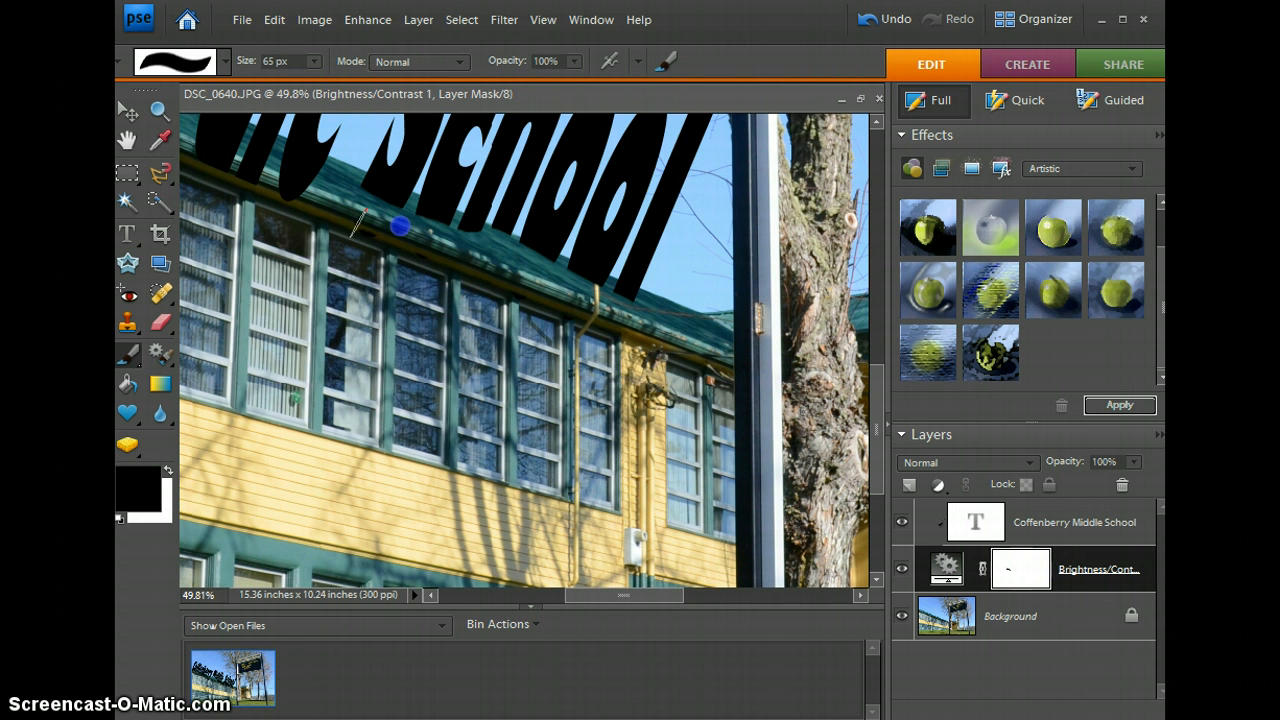
pyautogui.moveTo(347, 190); pyautogui.dragTo(358, 194)
# Trim the bottom of the first "o" in "School" closer to the roofline on the mask
pyautogui.scroll(7, 510, 296)
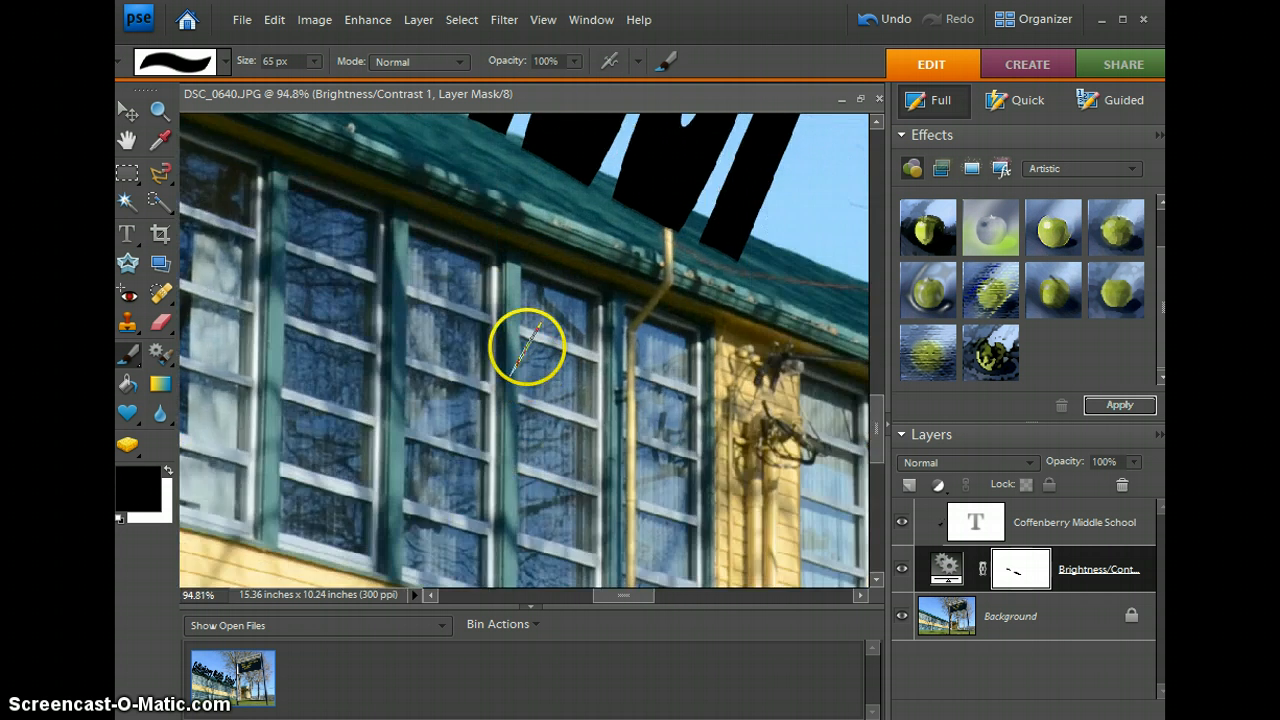
pyautogui.moveTo(878, 438); pyautogui.dragTo(878, 436)
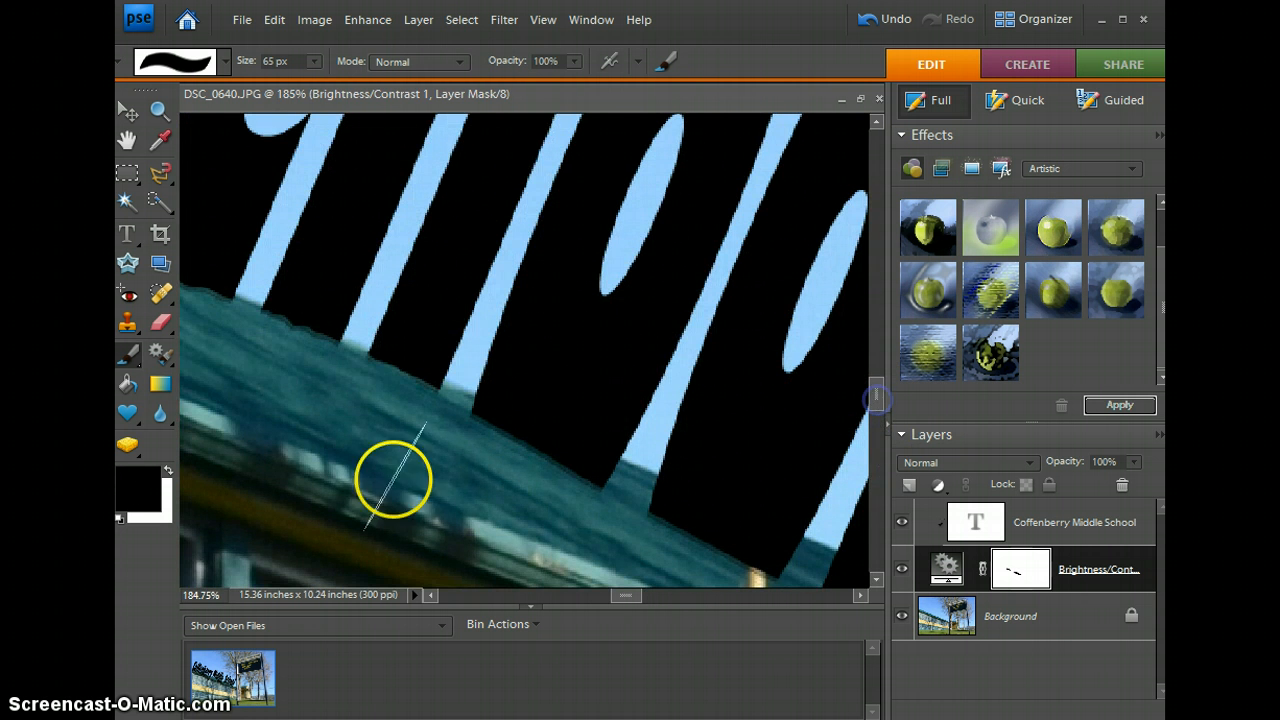
pyautogui.click(443, 453)
pyautogui.moveTo(471, 465); pyautogui.dragTo(584, 519)
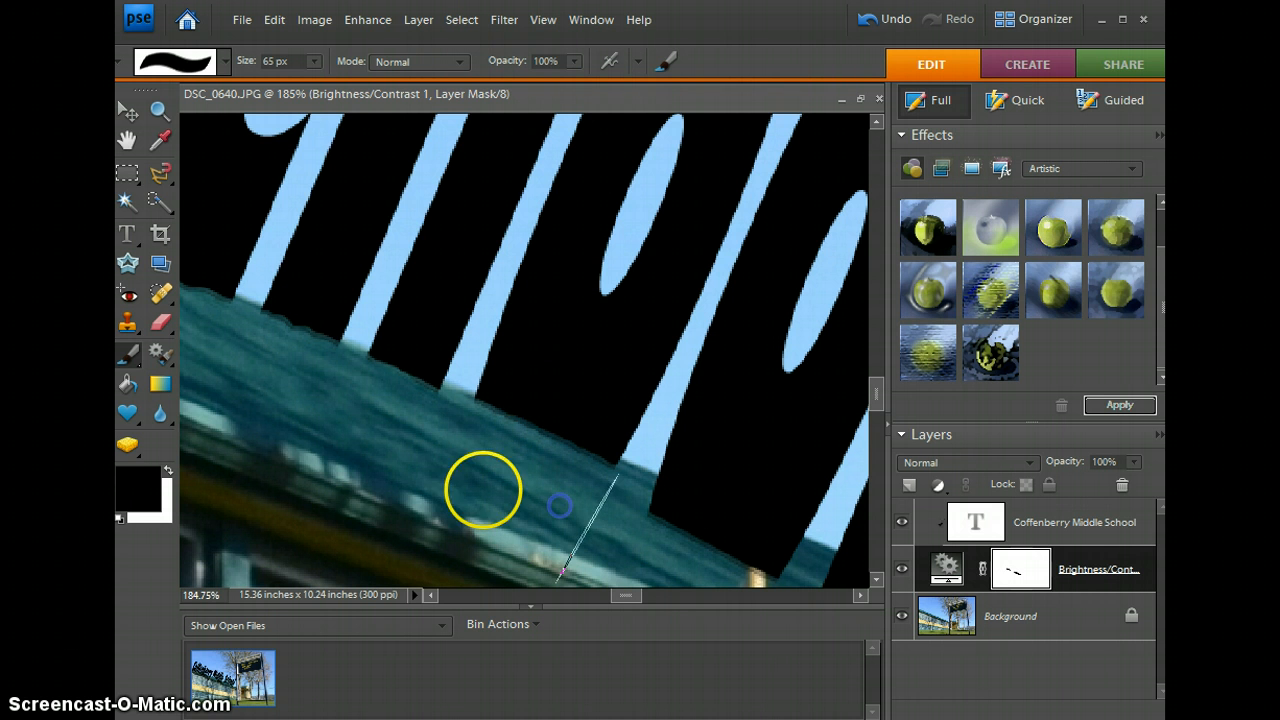
# Reduce the brush to 38 px and refine the cut edges of the "h" and both "o" letters of "School" along the roofline
pyautogui.click(313, 61)
pyautogui.moveTo(317, 84); pyautogui.dragTo(313, 84)
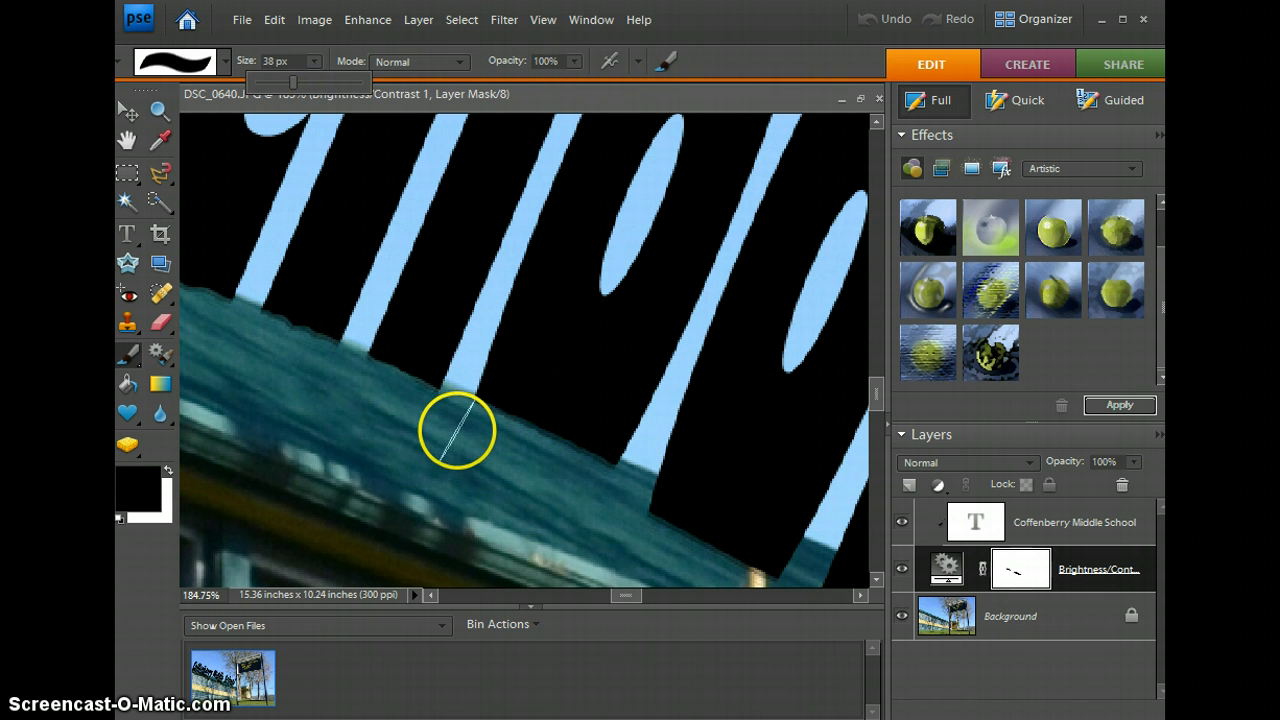
pyautogui.click(461, 431)
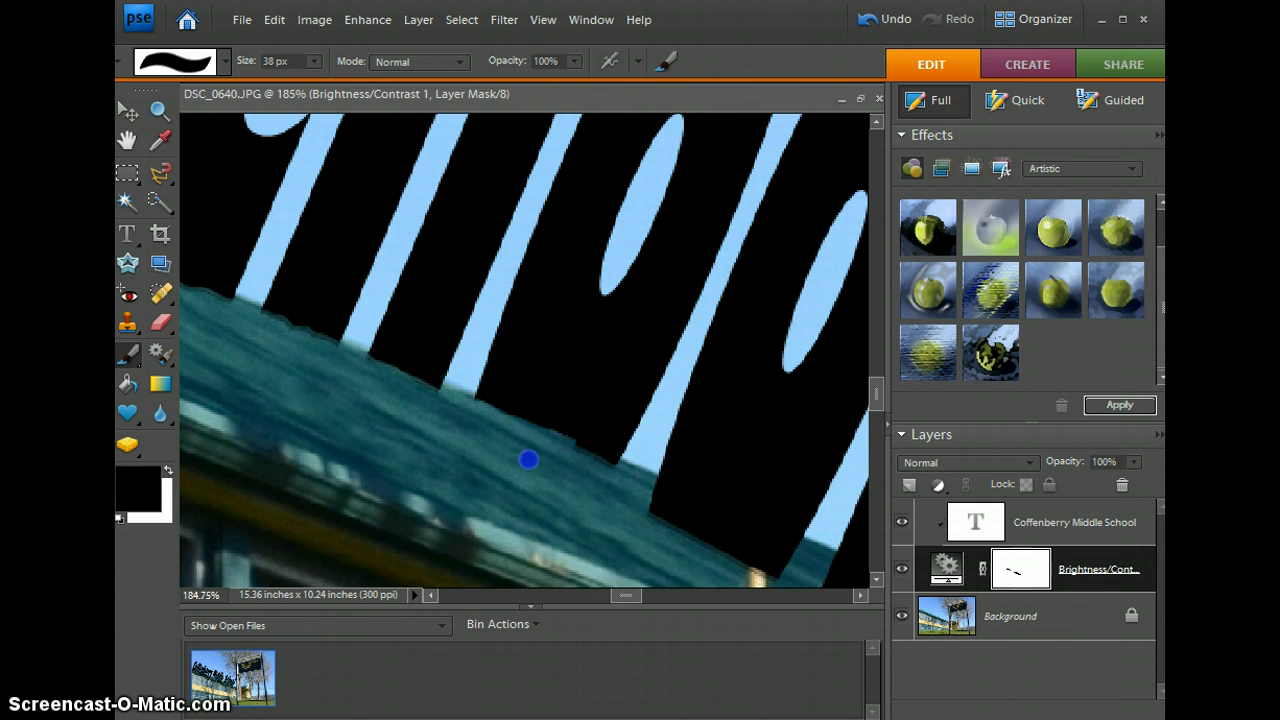
pyautogui.moveTo(589, 487)
pyautogui.mouseDown()
pyautogui.moveTo(626, 517)
pyautogui.moveTo(791, 572)
pyautogui.mouseUp()
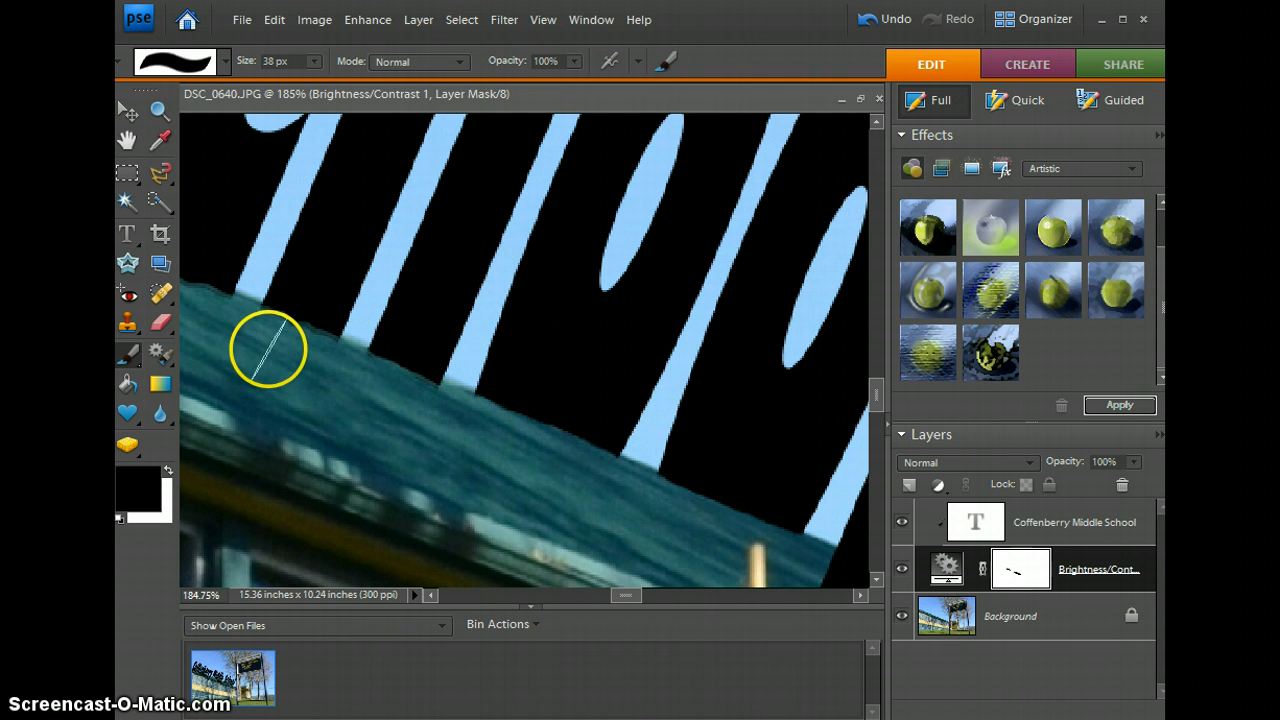
pyautogui.click(241, 338)
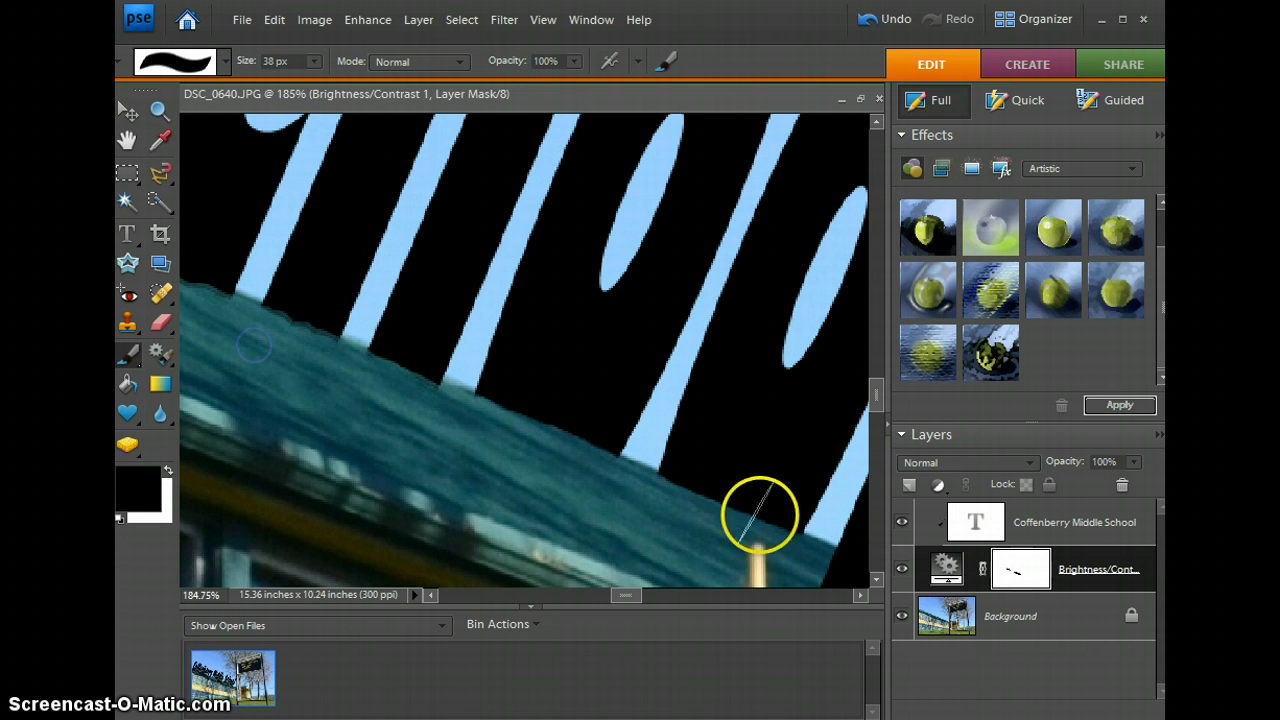
# Mask out the lower end of the "l" in "School" where it crosses the roof
pyautogui.click(731, 596)
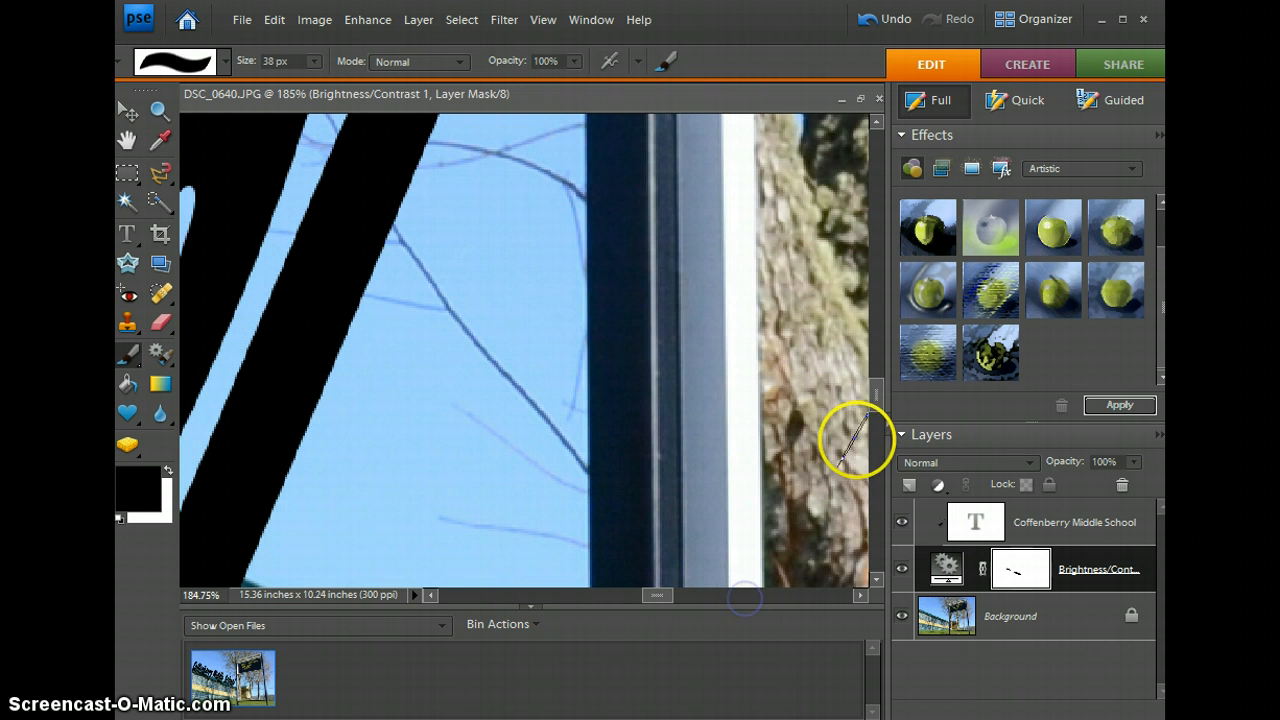
pyautogui.moveTo(877, 399); pyautogui.dragTo(877, 401)
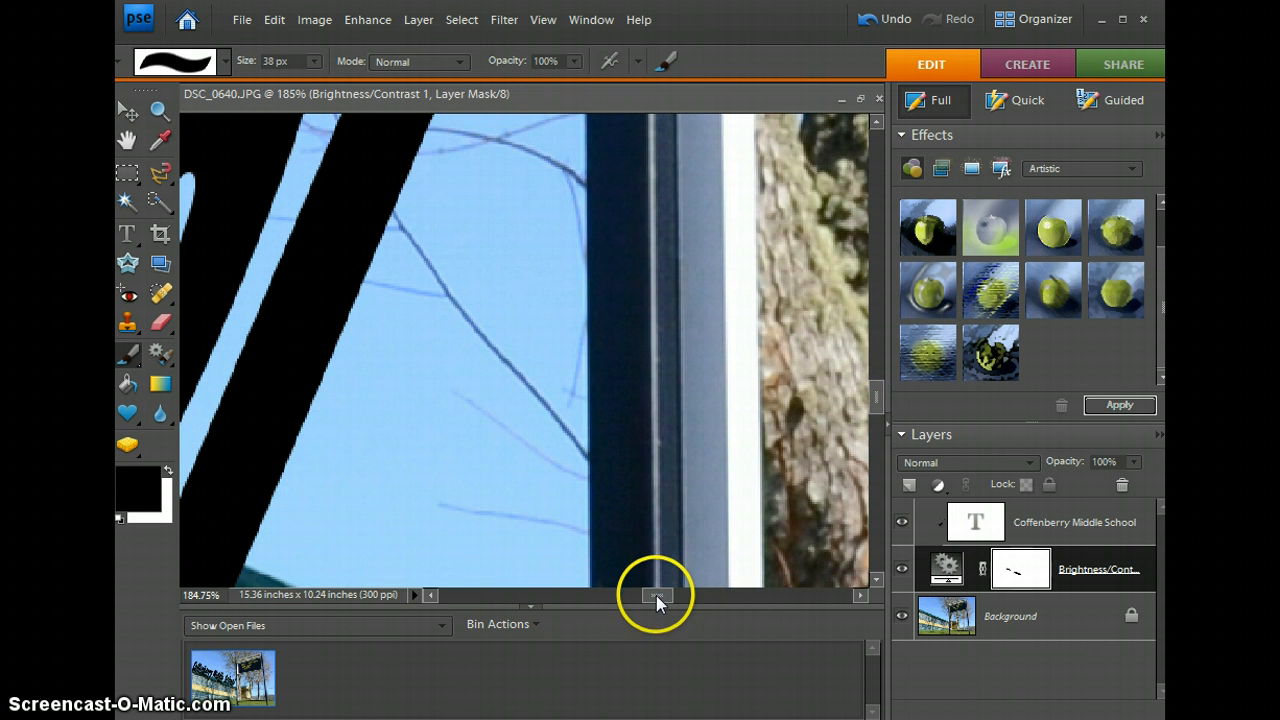
pyautogui.moveTo(658, 597); pyautogui.dragTo(648, 598)
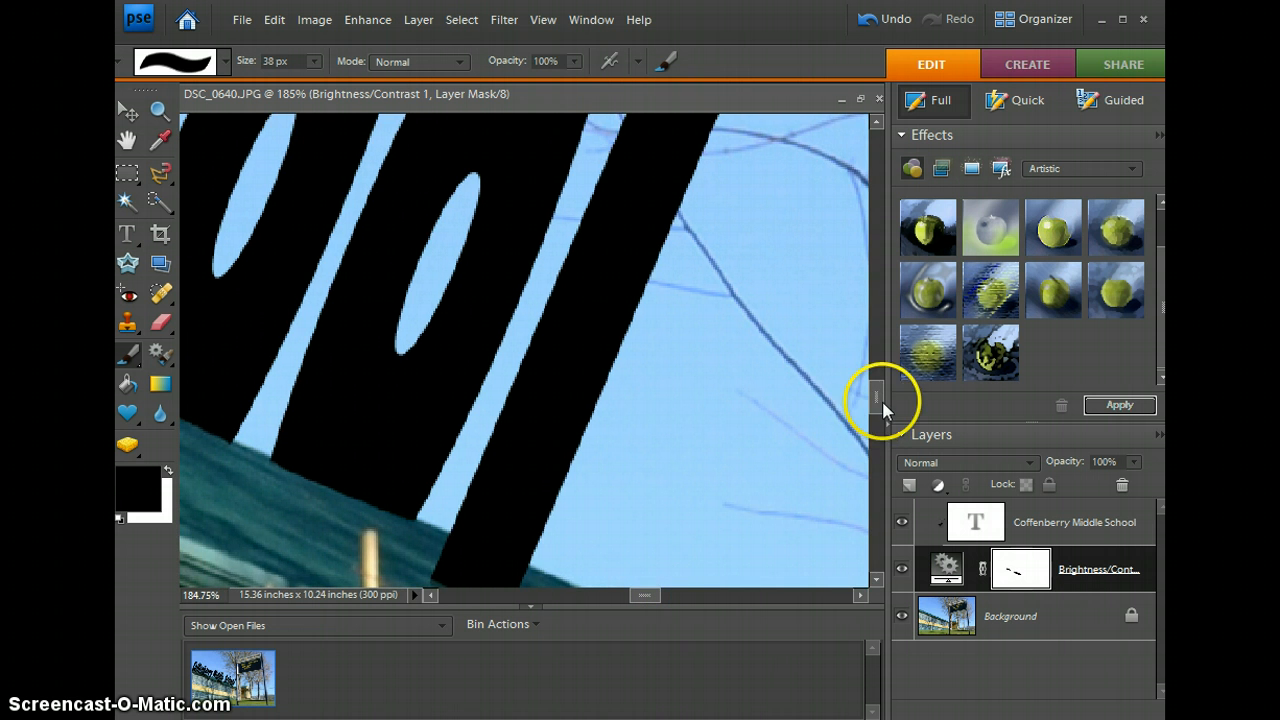
pyautogui.scroll(-5, 877, 400)
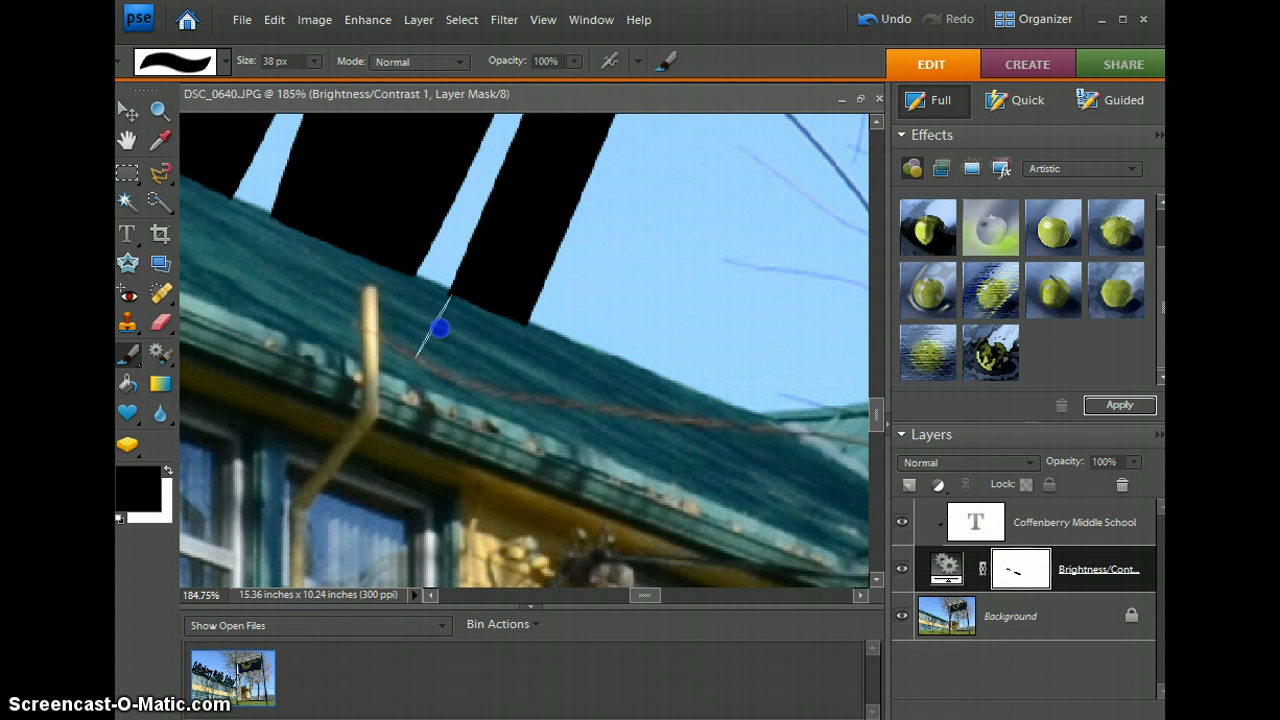
# Trim the bottom of the "c" in "School" to the roofline on the mask
pyautogui.moveTo(651, 595); pyautogui.dragTo(625, 595)
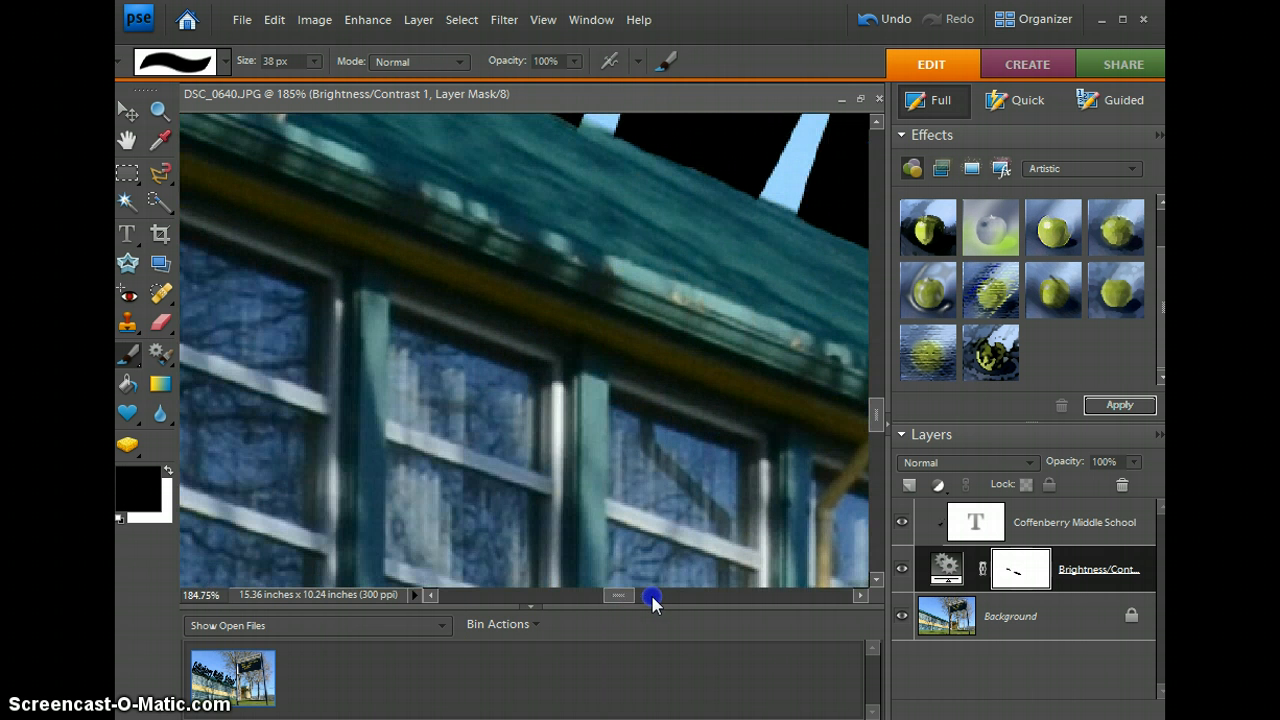
pyautogui.click(876, 422)
pyautogui.moveTo(876, 422); pyautogui.dragTo(876, 400)
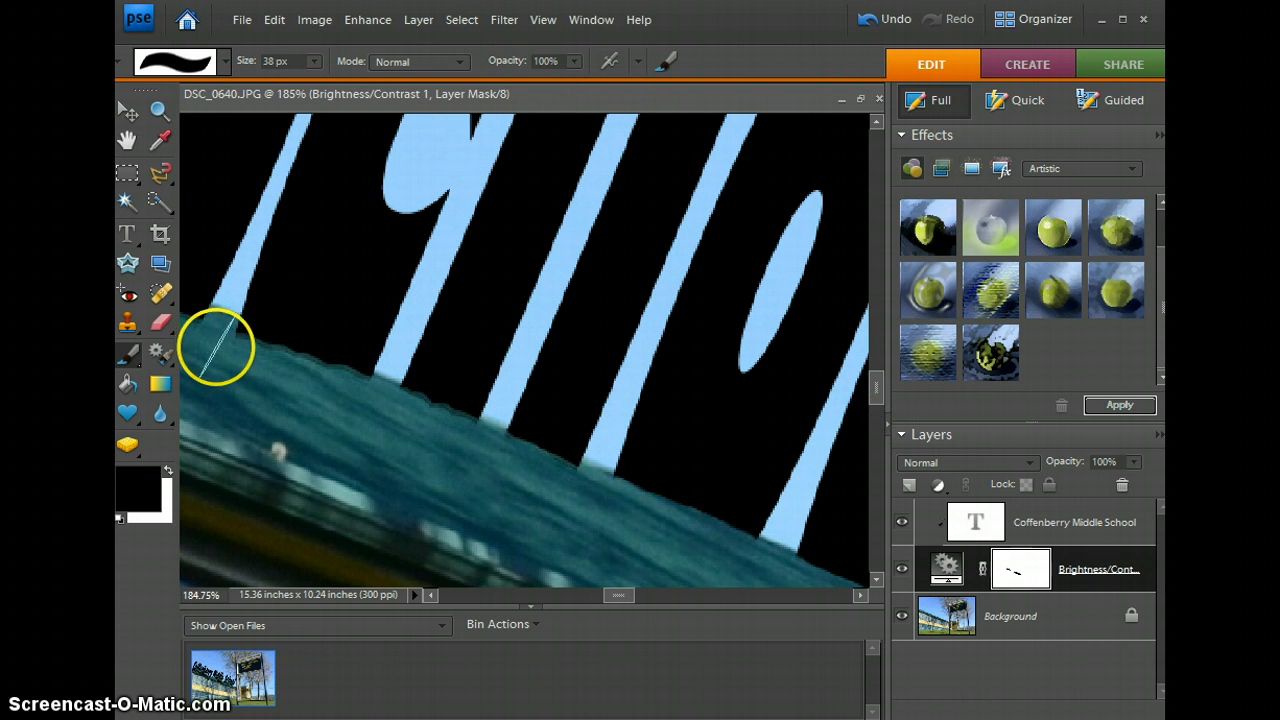
pyautogui.moveTo(217, 347); pyautogui.dragTo(240, 358)
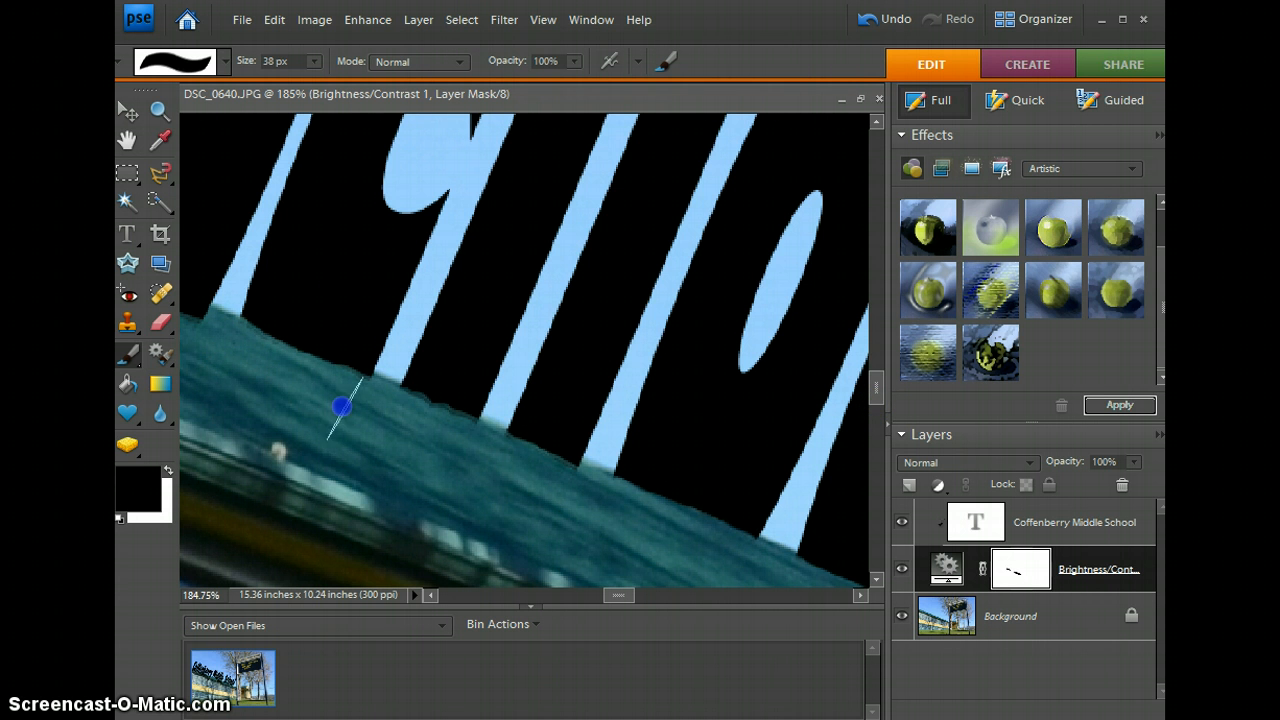
# Trim the bottom of the "S" in "School" along the roofline, undoing a stray stroke and repainting the edge
pyautogui.scroll(-5, 486, 471)
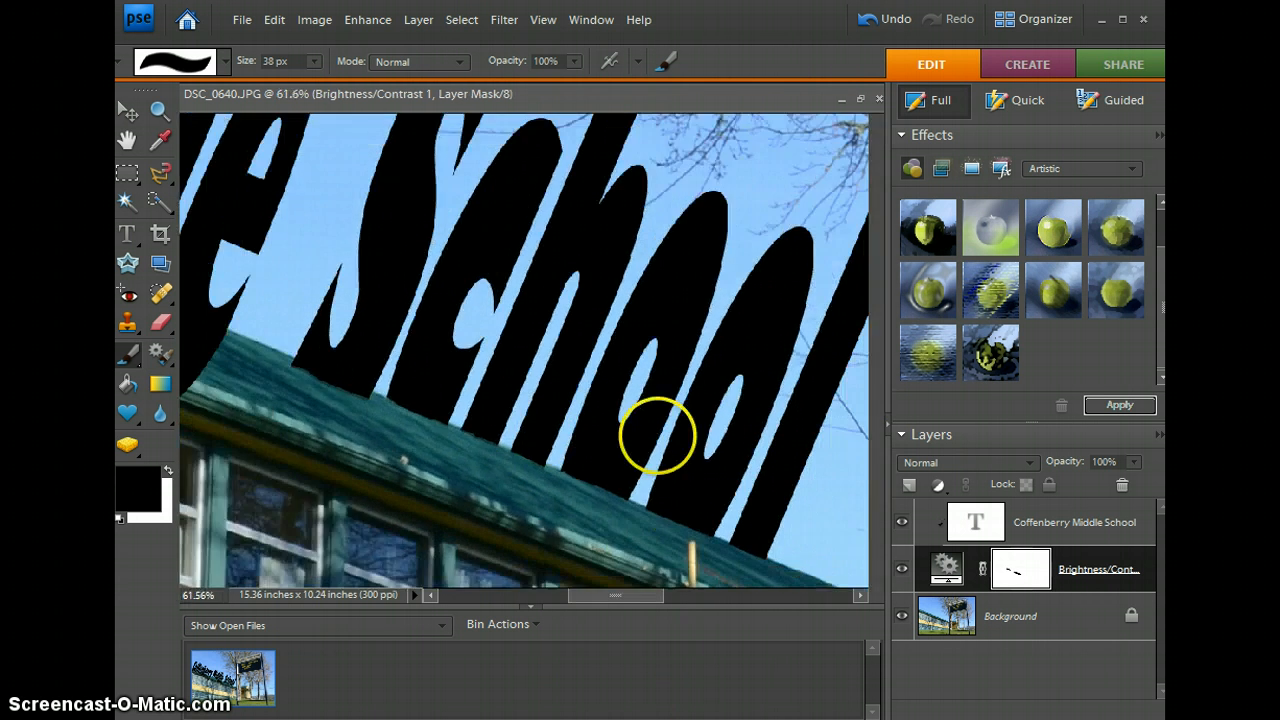
pyautogui.scroll(-1, 660, 440)
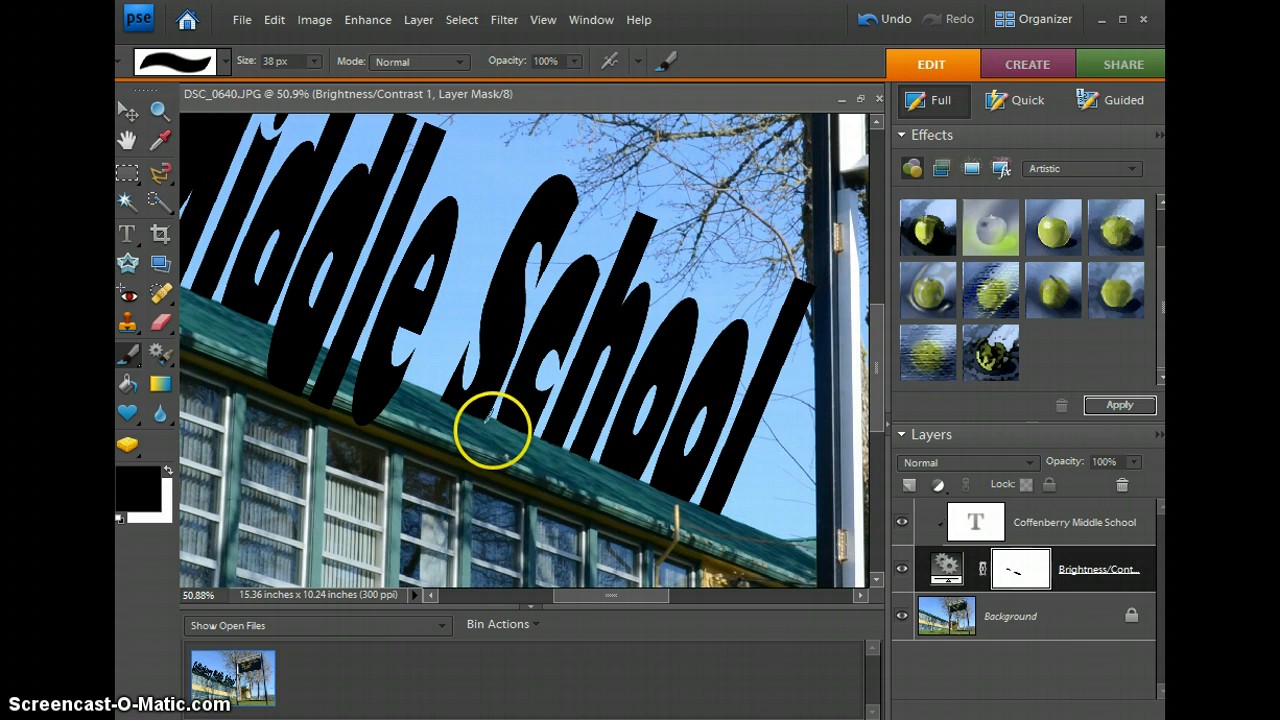
pyautogui.scroll(4, 492, 430)
pyautogui.click(356, 308)
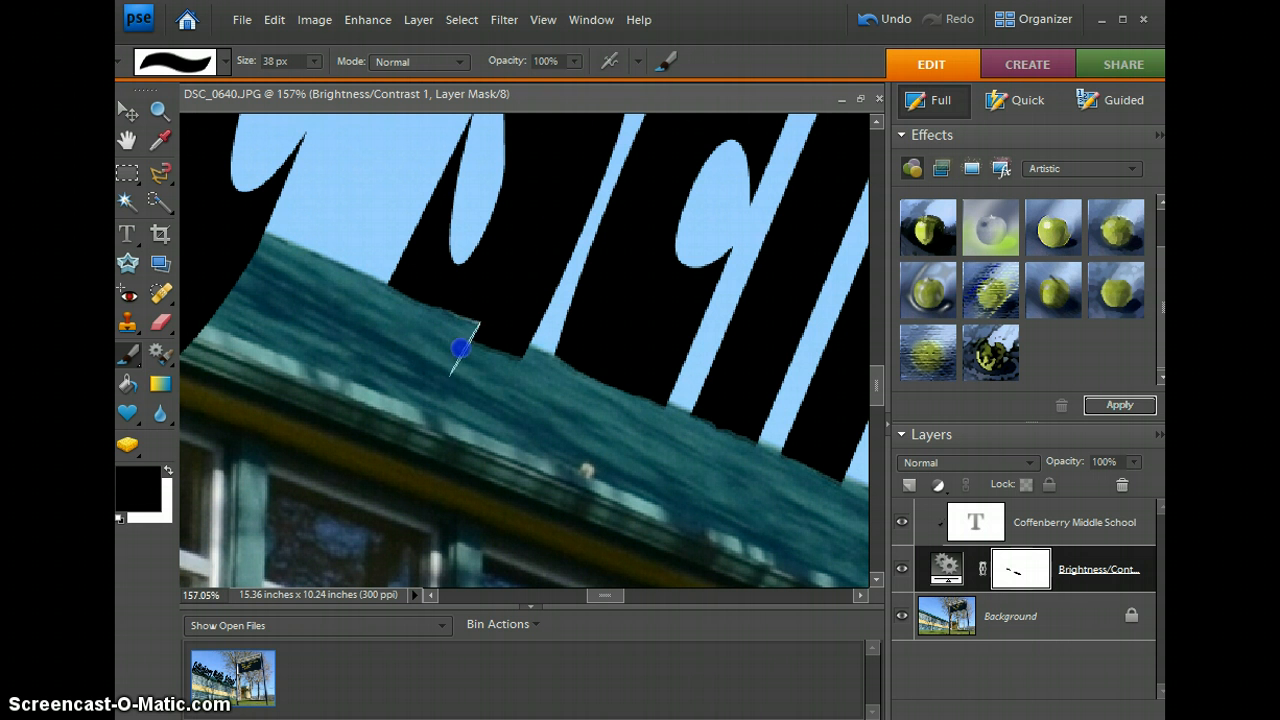
pyautogui.click(890, 19)
pyautogui.click(521, 379)
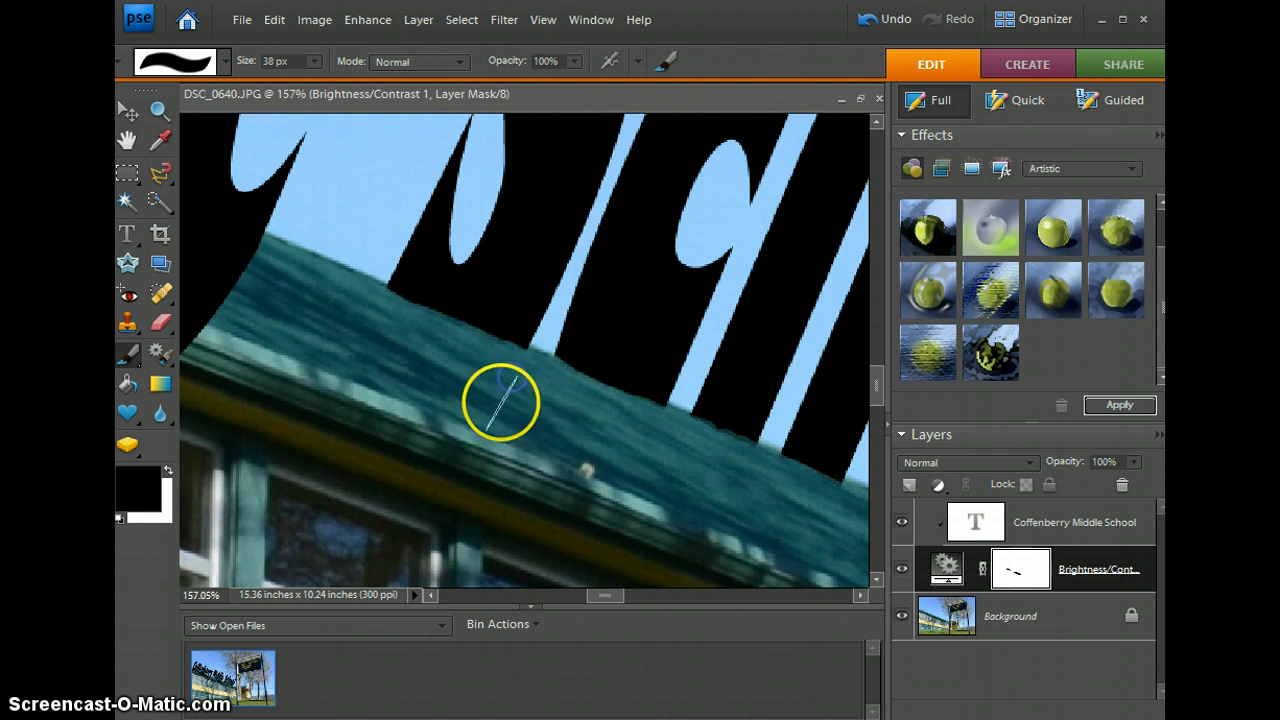
pyautogui.scroll(-8, 501, 402)
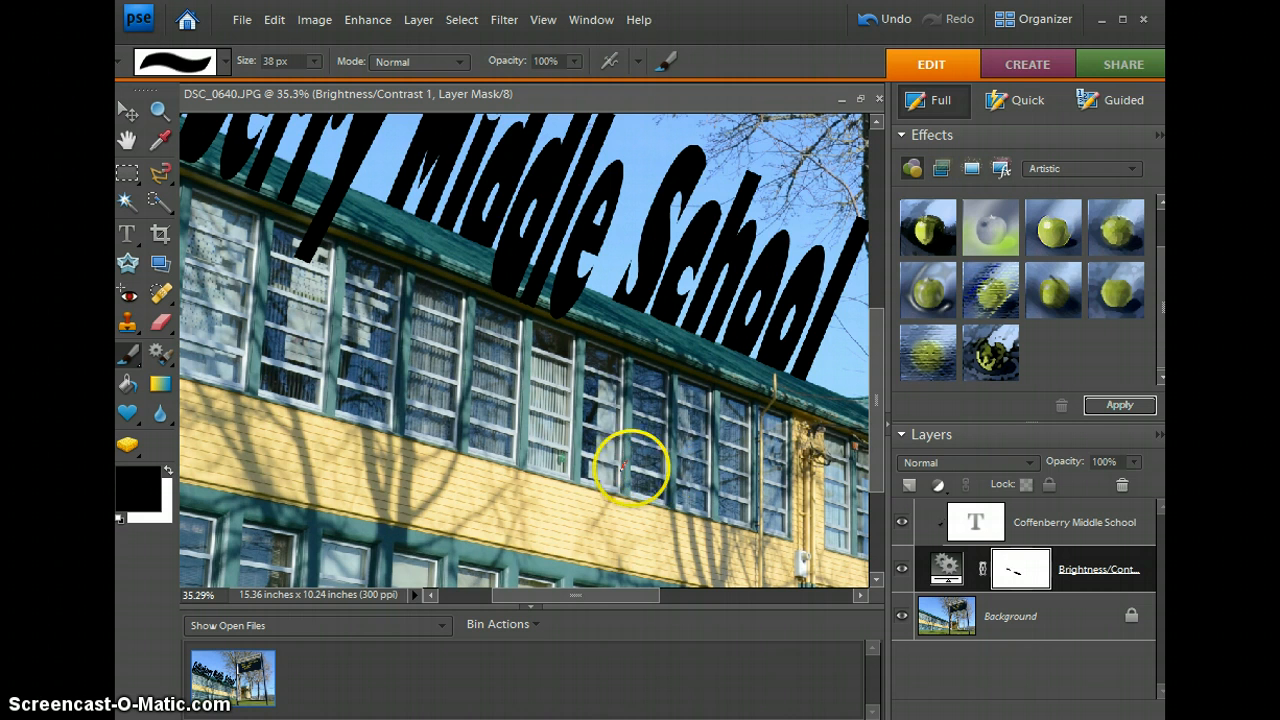
pyautogui.scroll(-5, 607, 372)
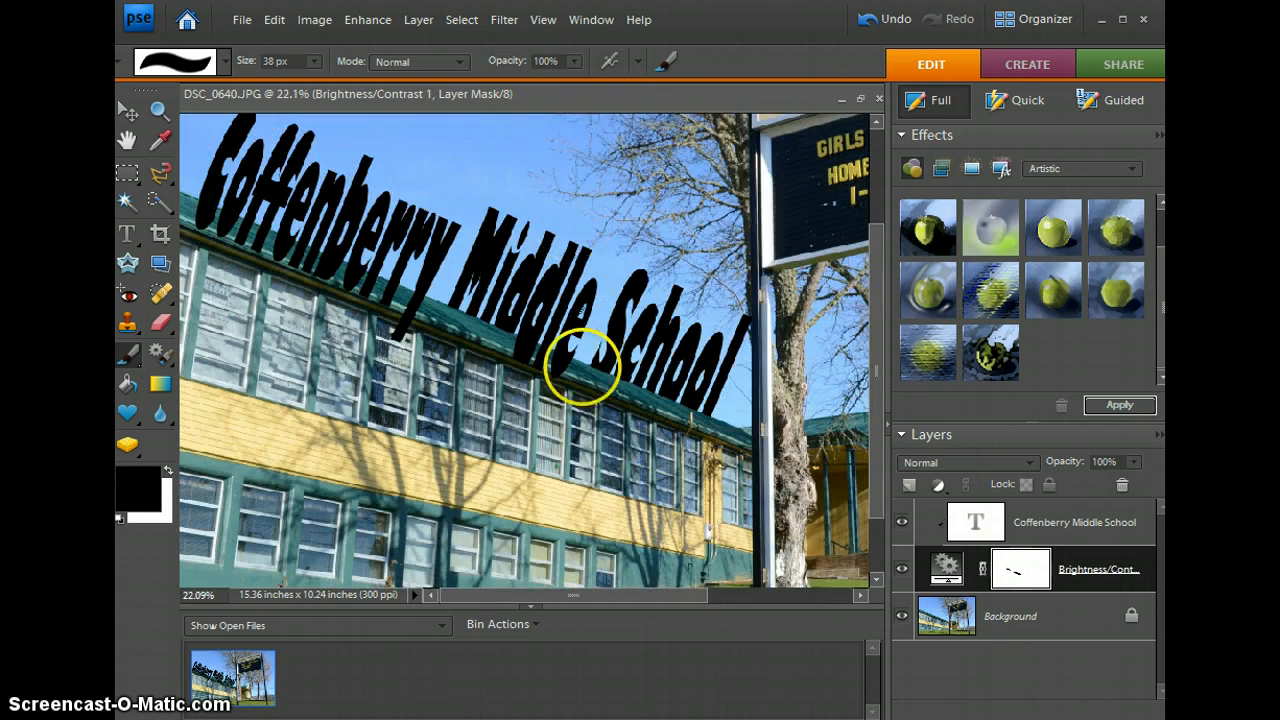